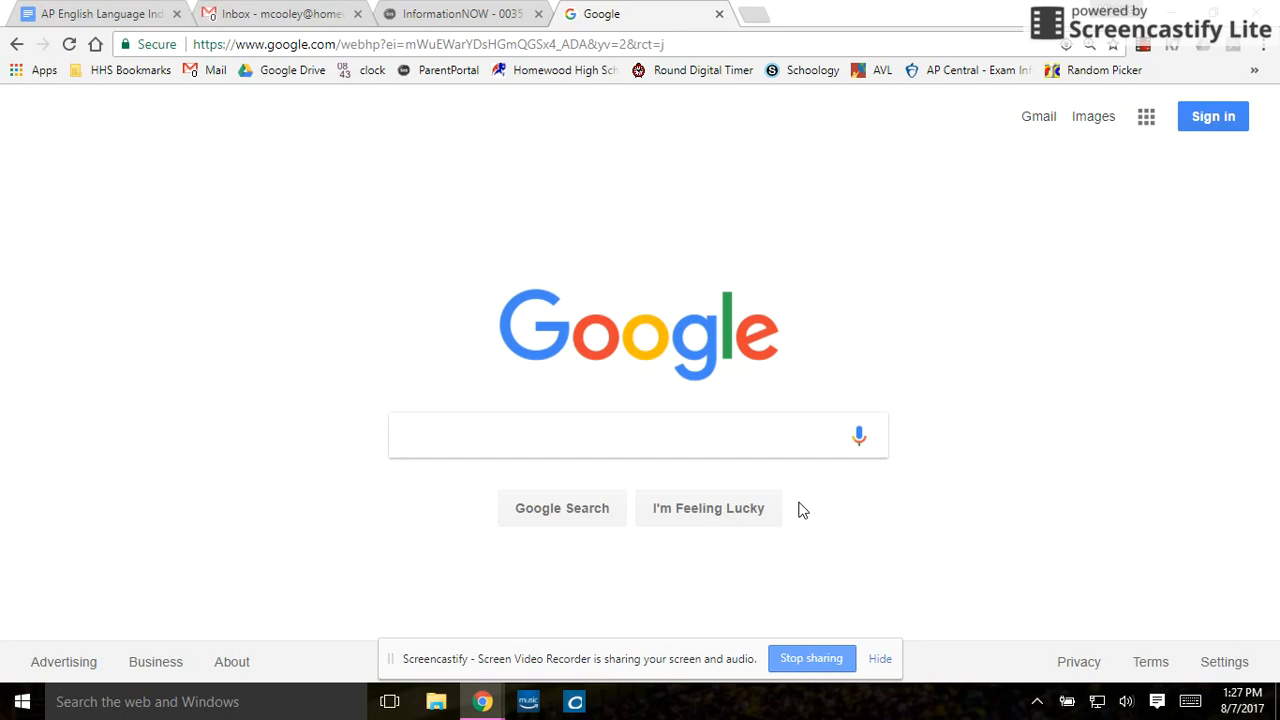
- Search Google for blogger.com and open the Blogger website from the results
left_click(528, 432)
type("blogge")
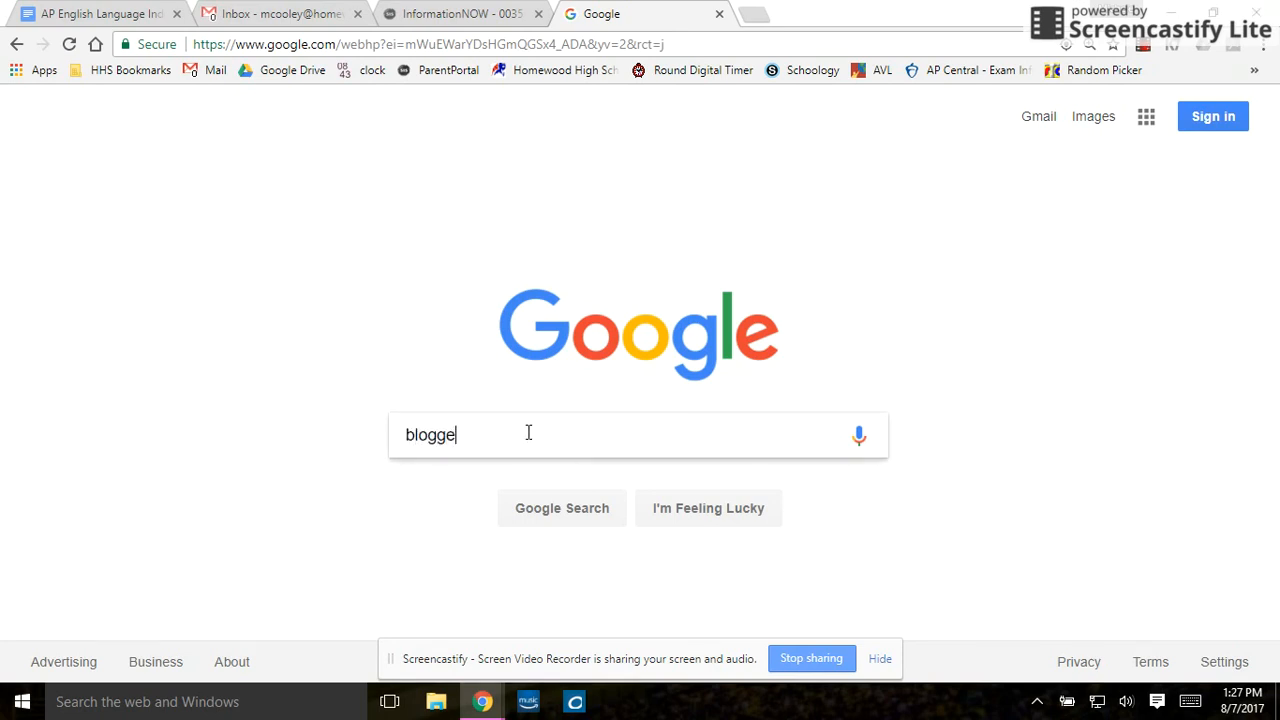
type("r.com")
key("Return")
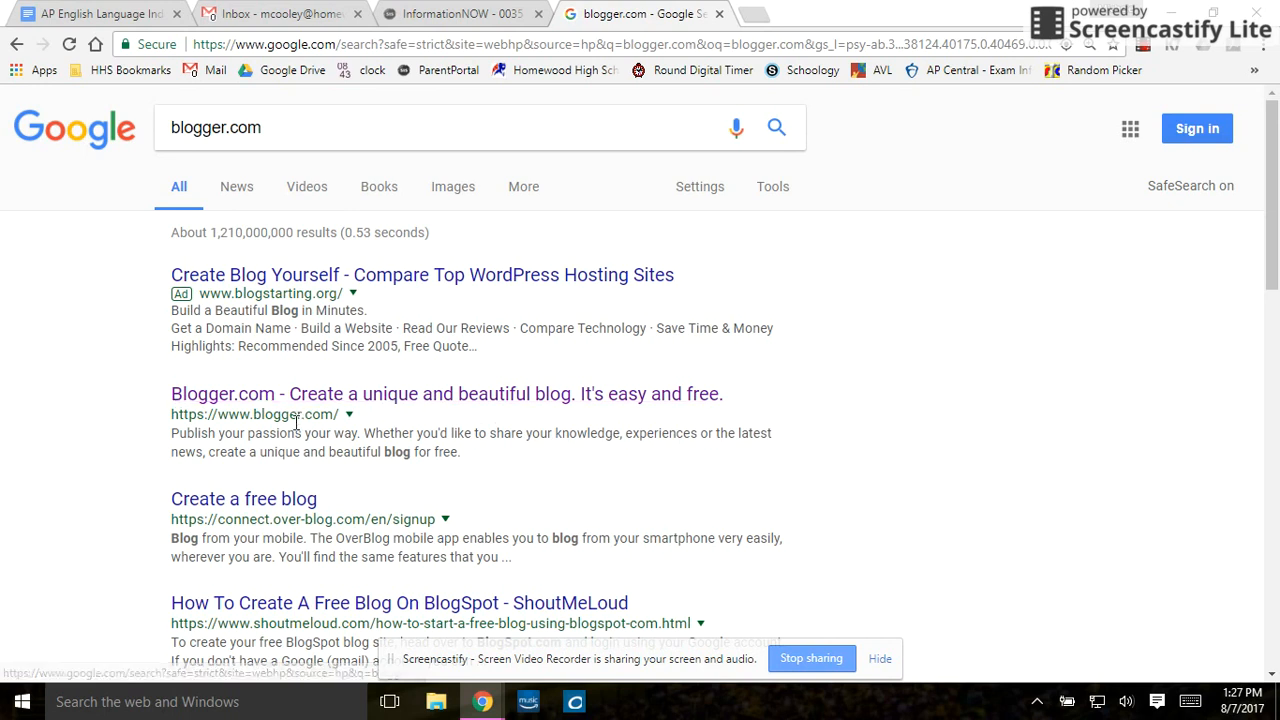
left_click(349, 395)
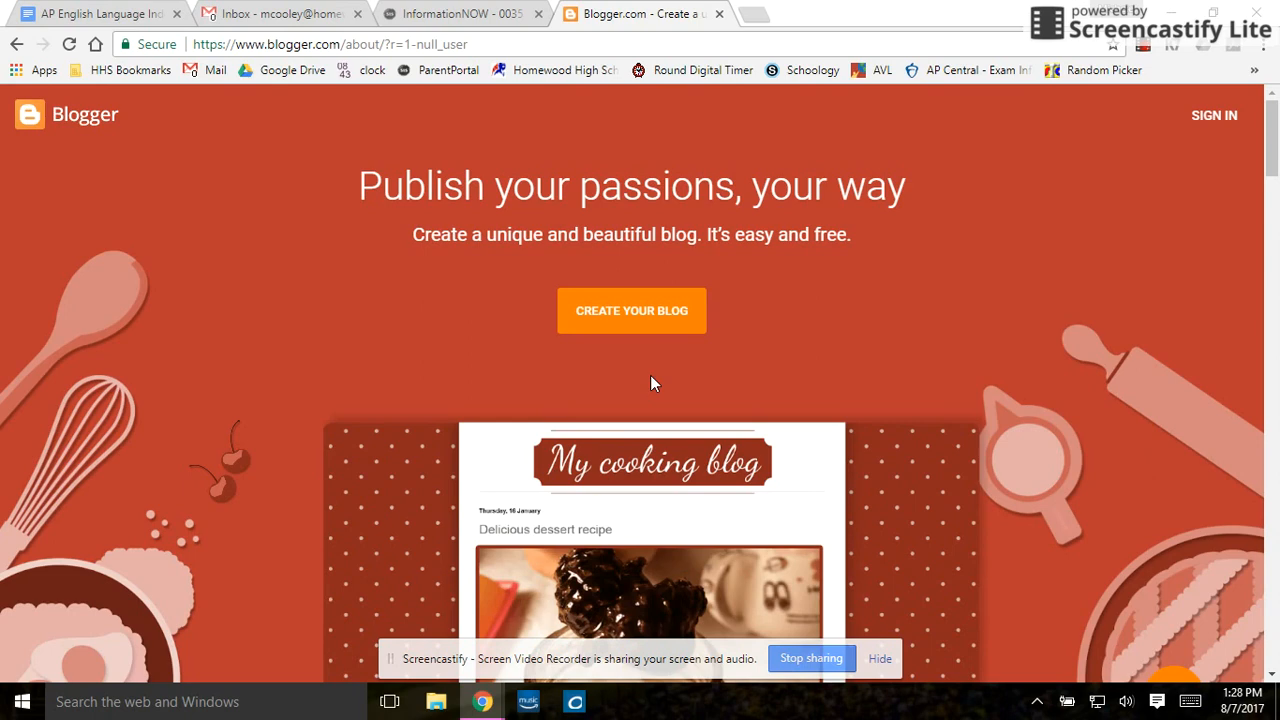
- Start creating a blog and sign in to the Google account by entering the account password
left_click(651, 320)
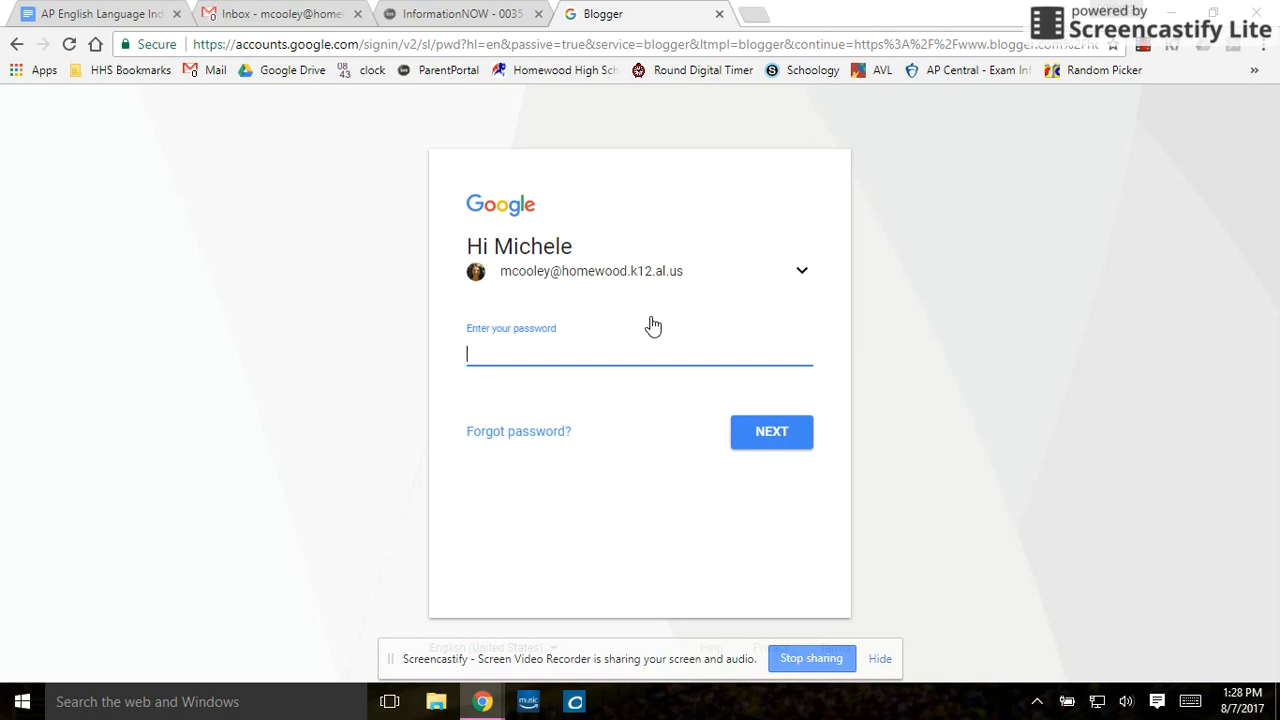
type("•••••••••")
key("Return")
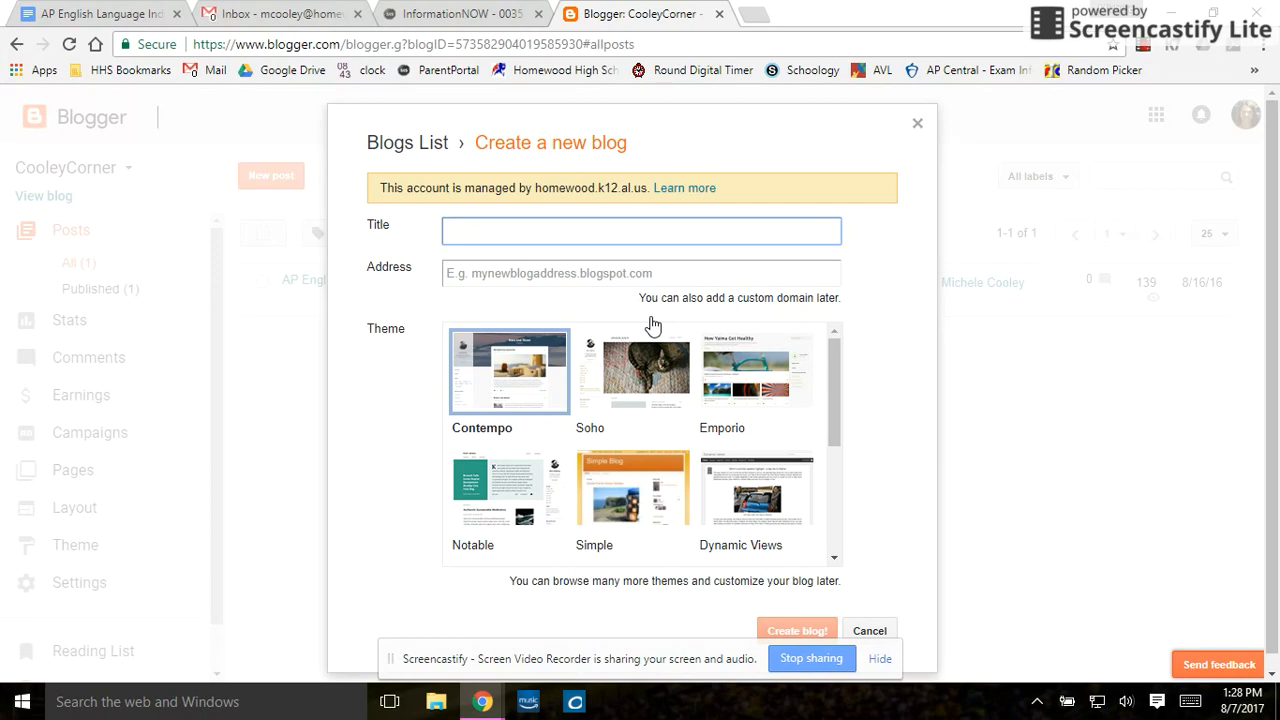
- Title the new blog "Sally's AP English Blog" and give it the address sallysapenglish.blogspot.com
type("Sally's AP En")
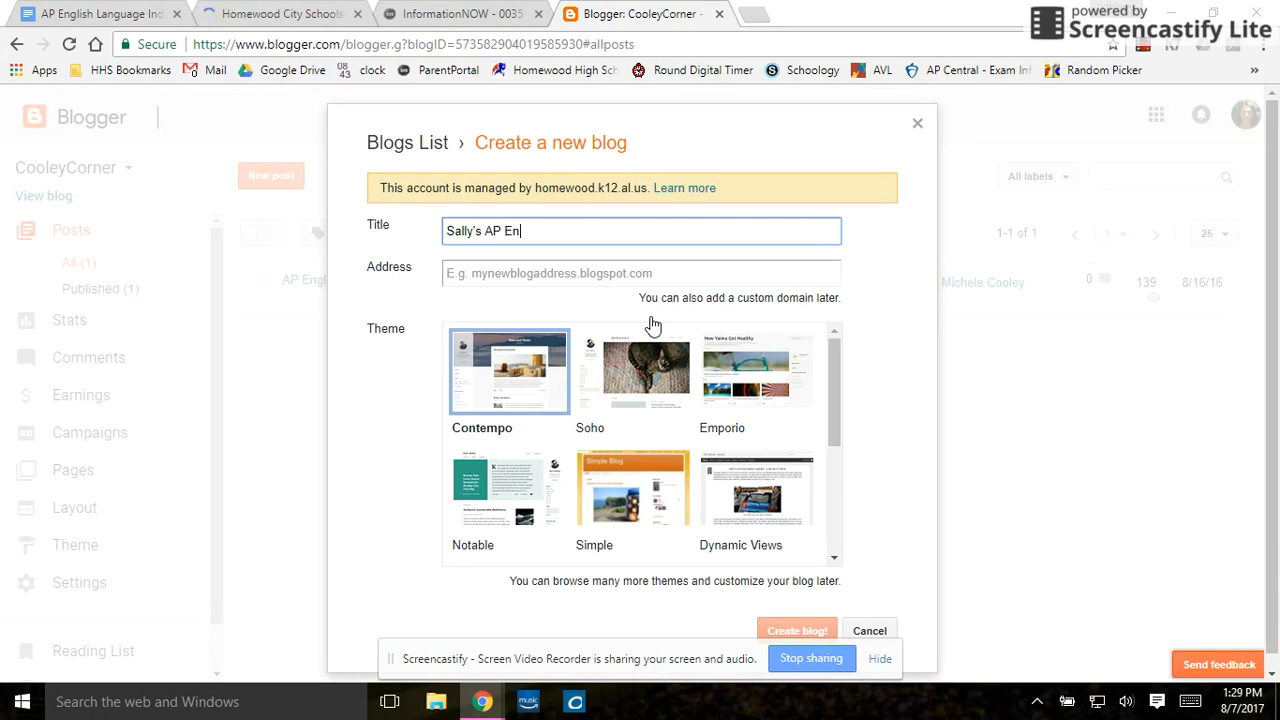
type("glish Blog")
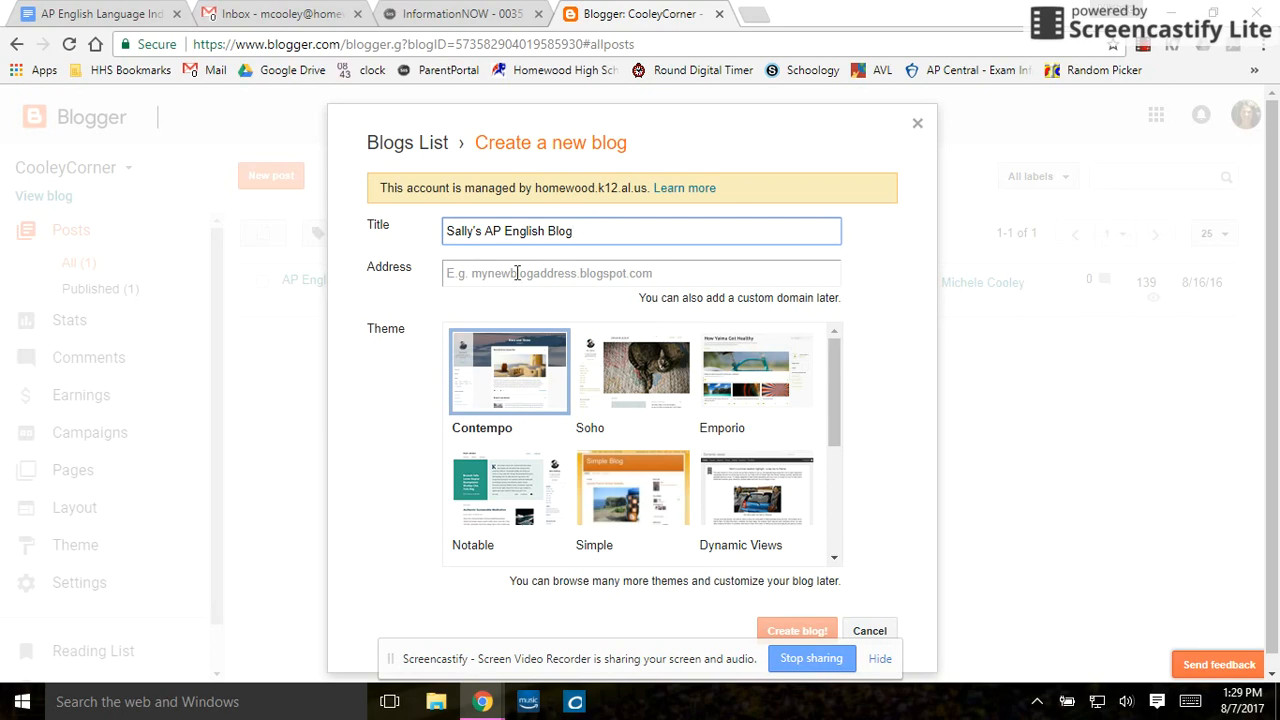
left_click(460, 277)
type("sally")
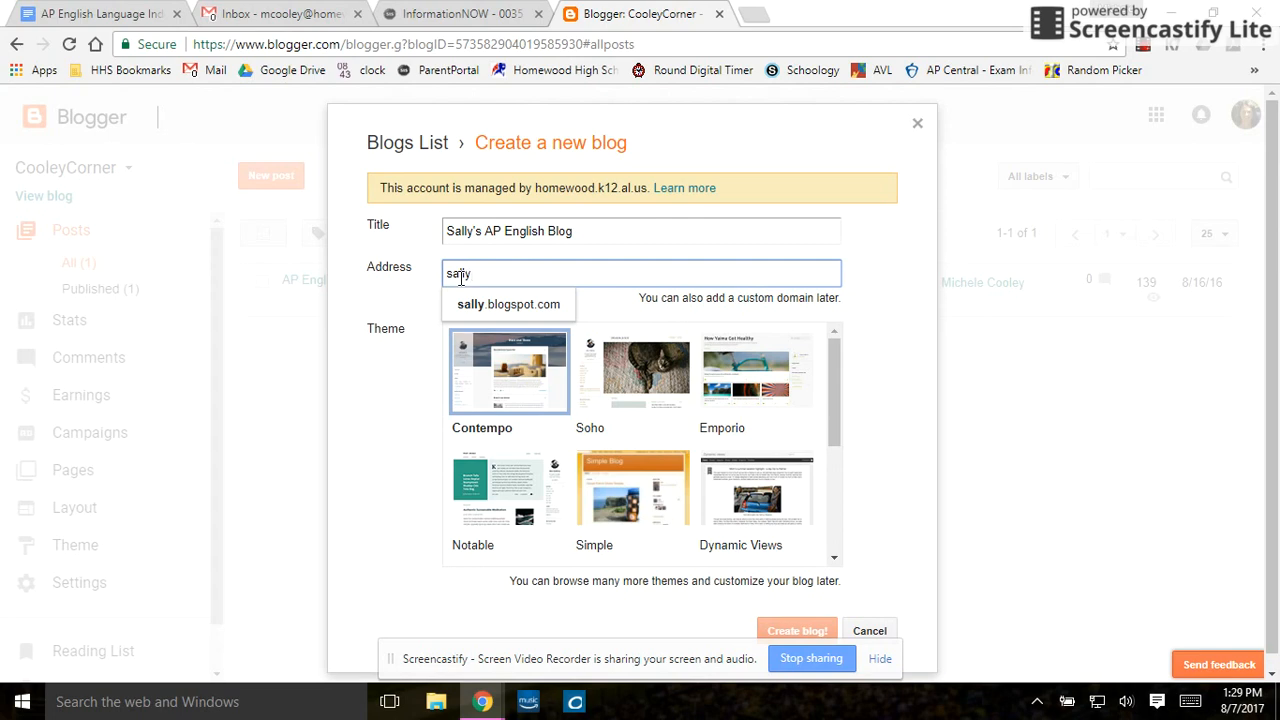
type("sapenglish")
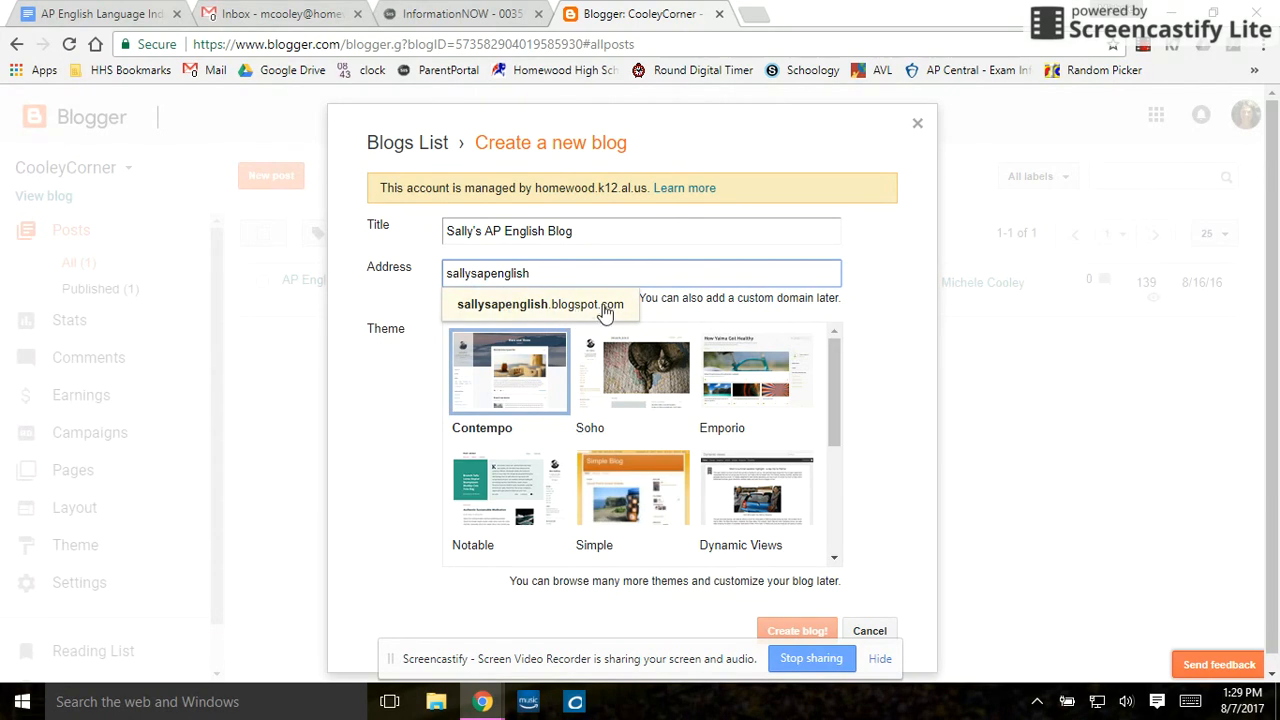
left_click(700, 318)
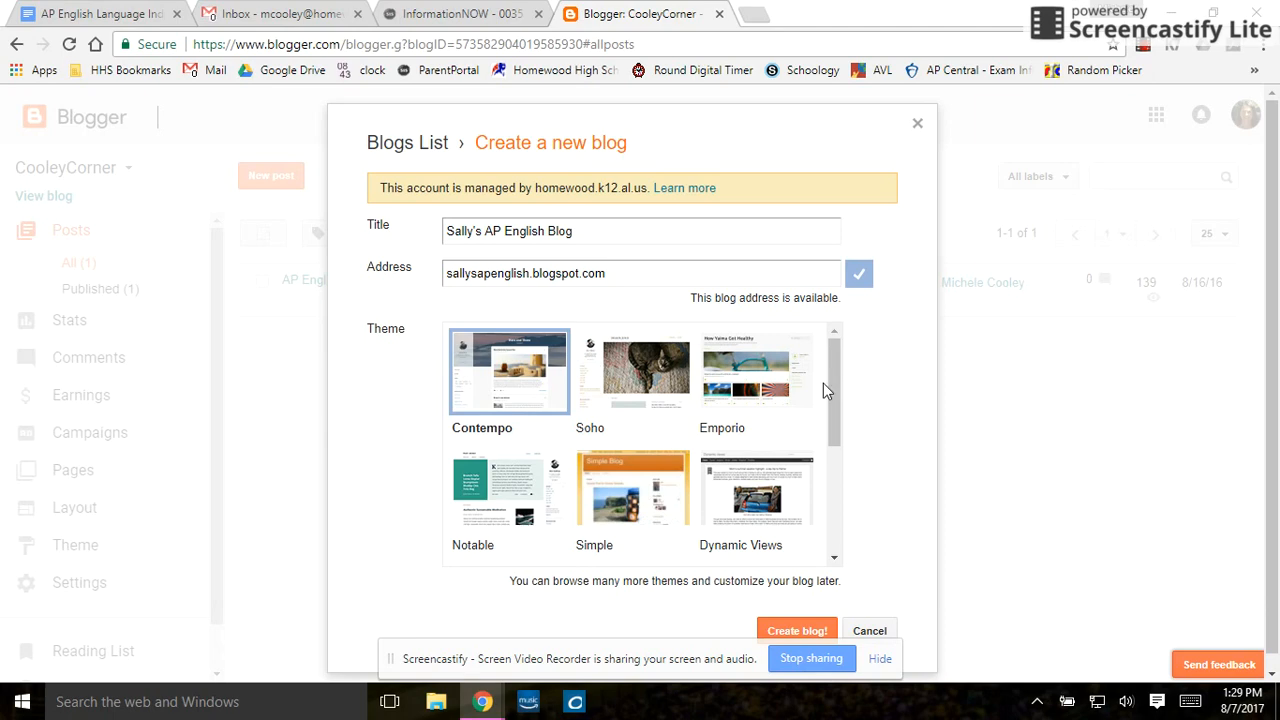
- Create the blog with the Simple theme and decline the offer to find a domain name
left_click_drag(823, 383, 829, 358)
left_click(628, 513)
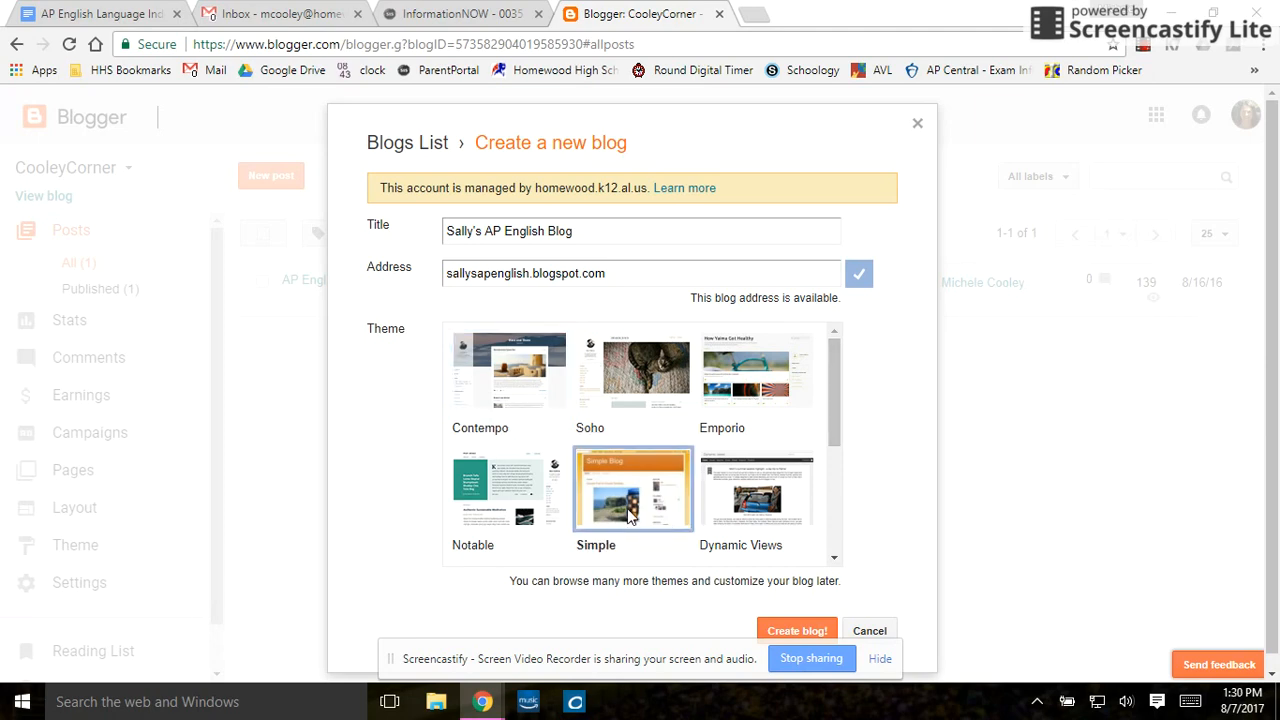
left_click(800, 631)
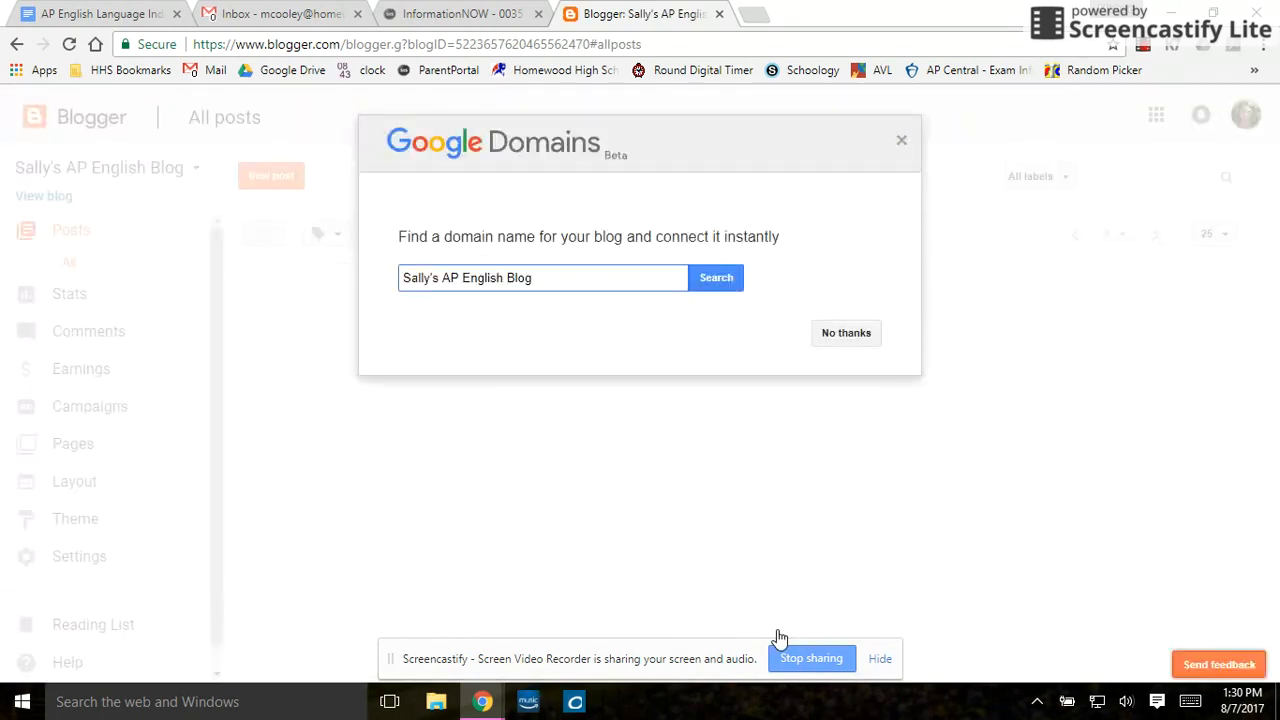
left_click(854, 334)
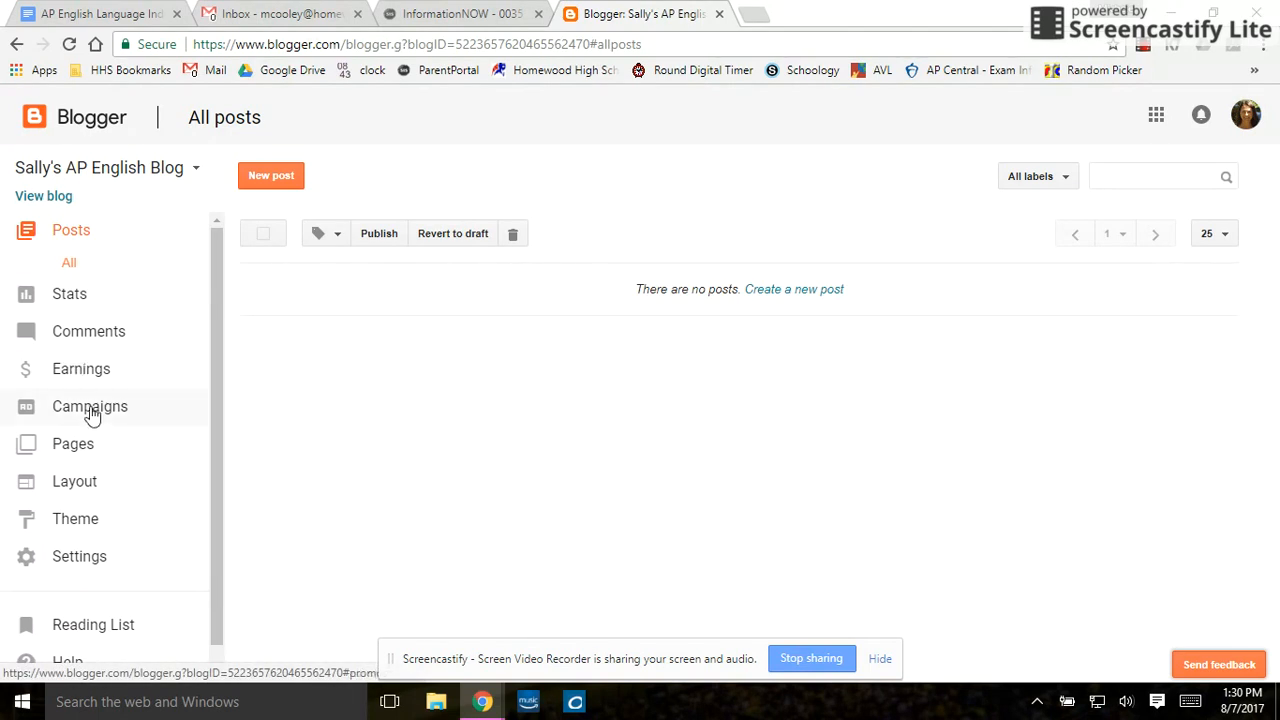
- In the blog's comment settings, allow comments from users with Google Accounts, keep comment moderation at Never, and save
left_click(80, 558)
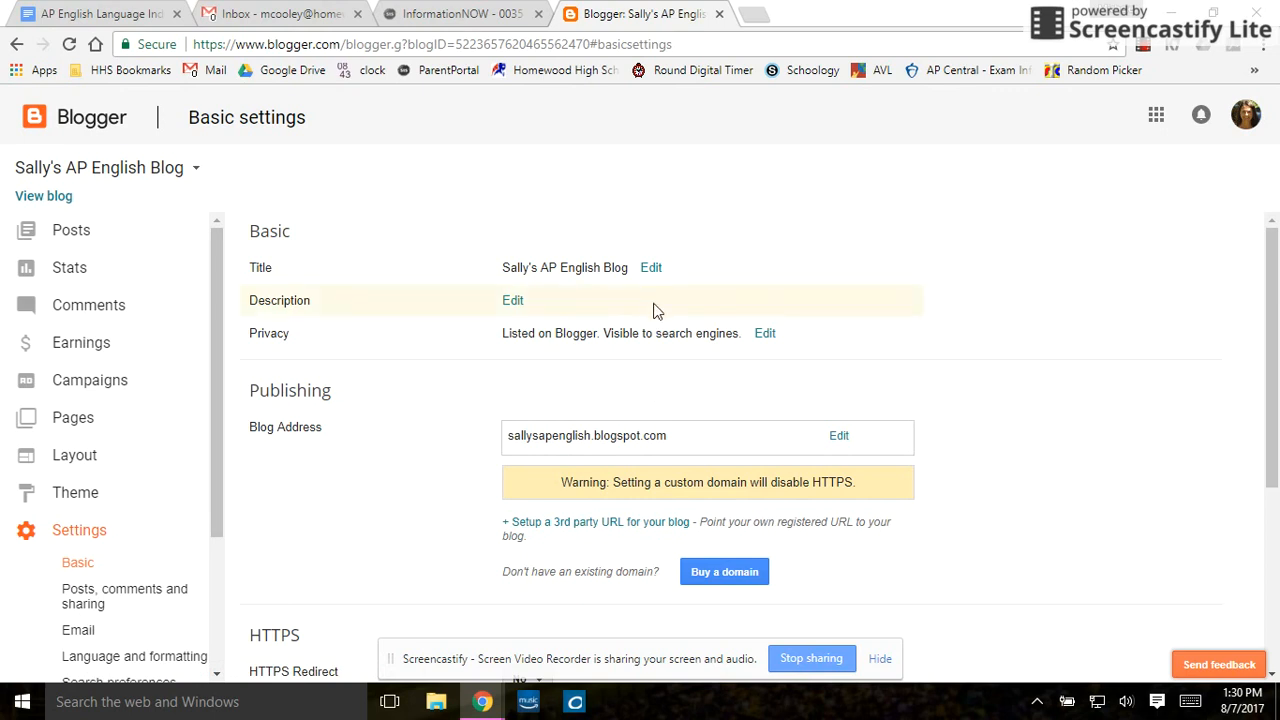
scroll(1270, 300, "down", 1)
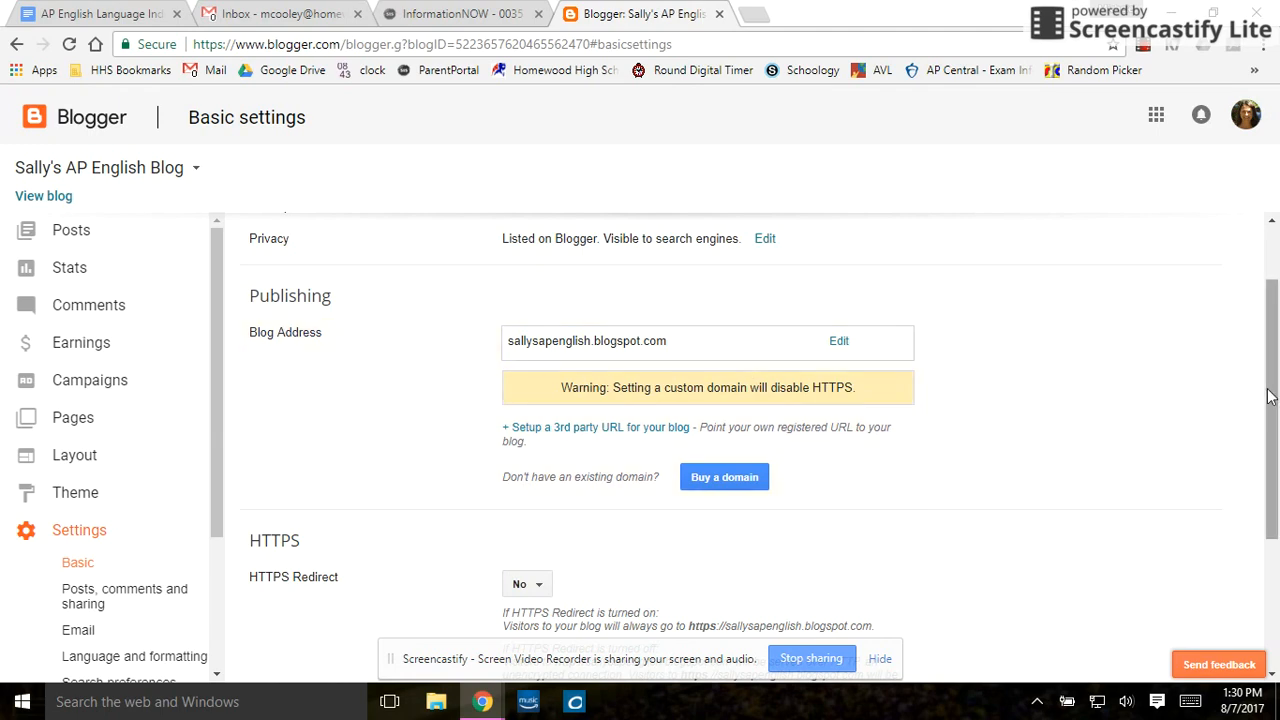
scroll(1272, 440, "down", 1)
scroll(765, 446, "down", 1)
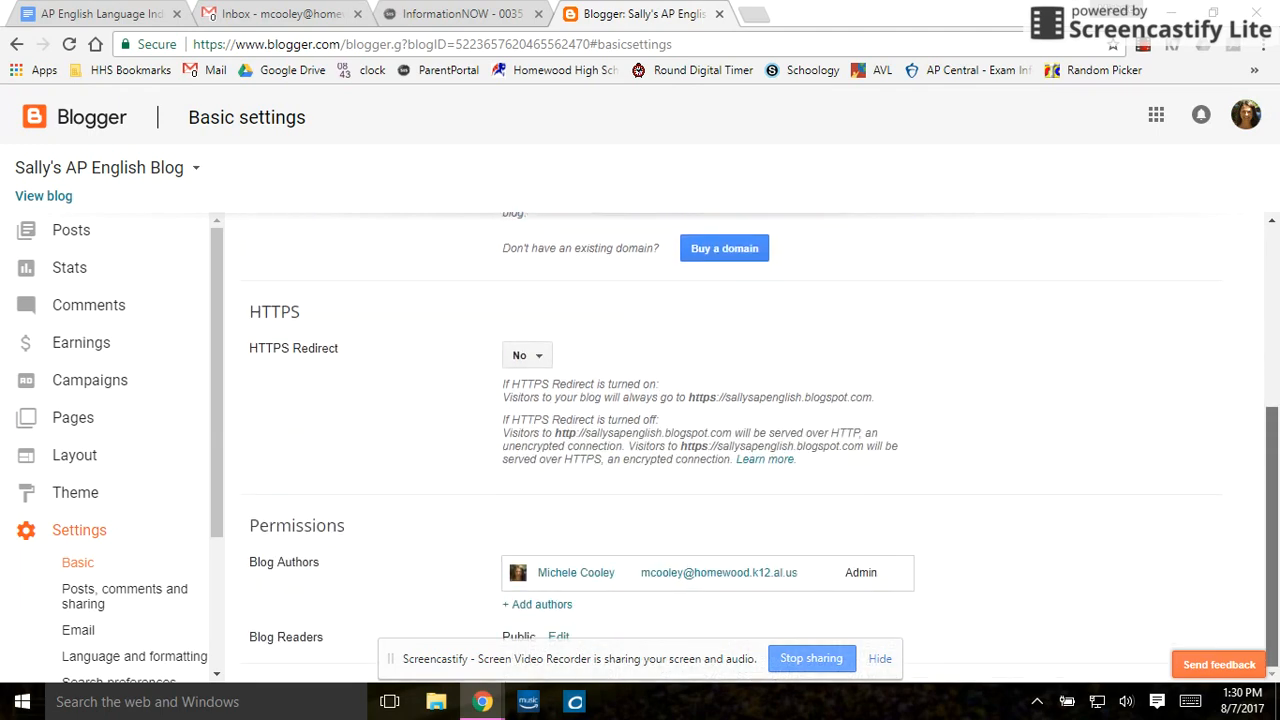
scroll(737, 412, "up", 6)
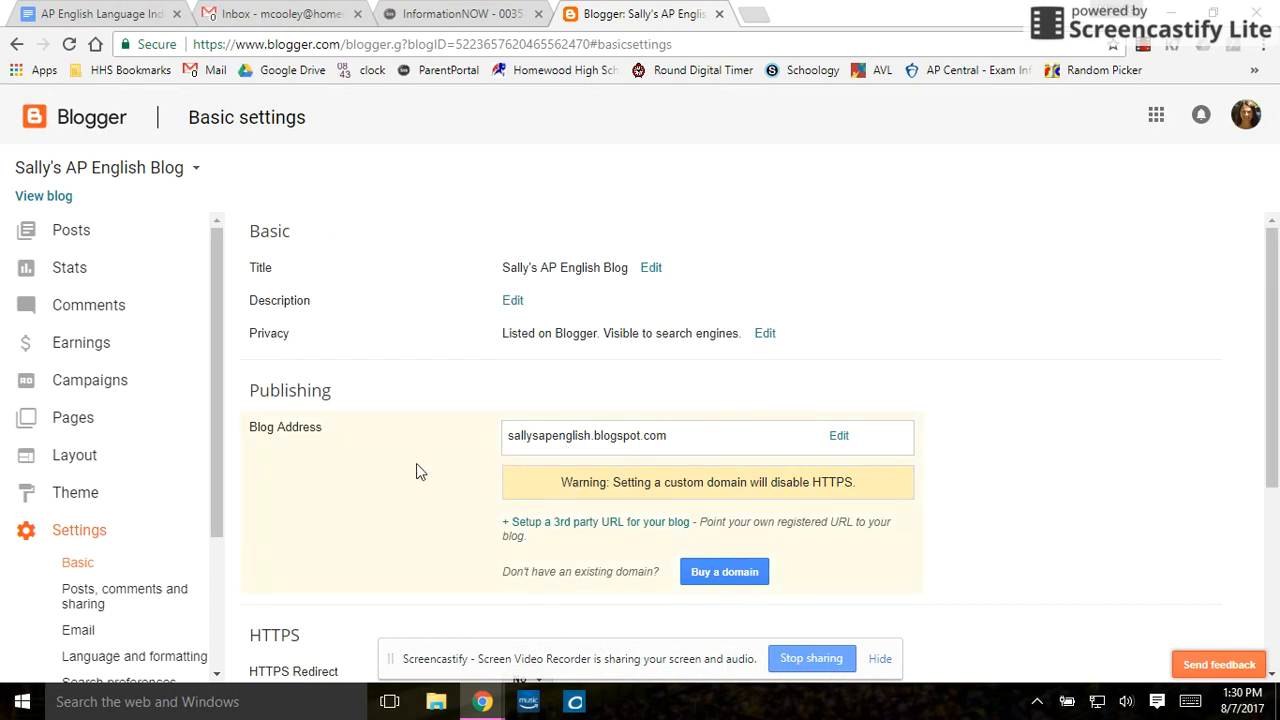
left_click(80, 601)
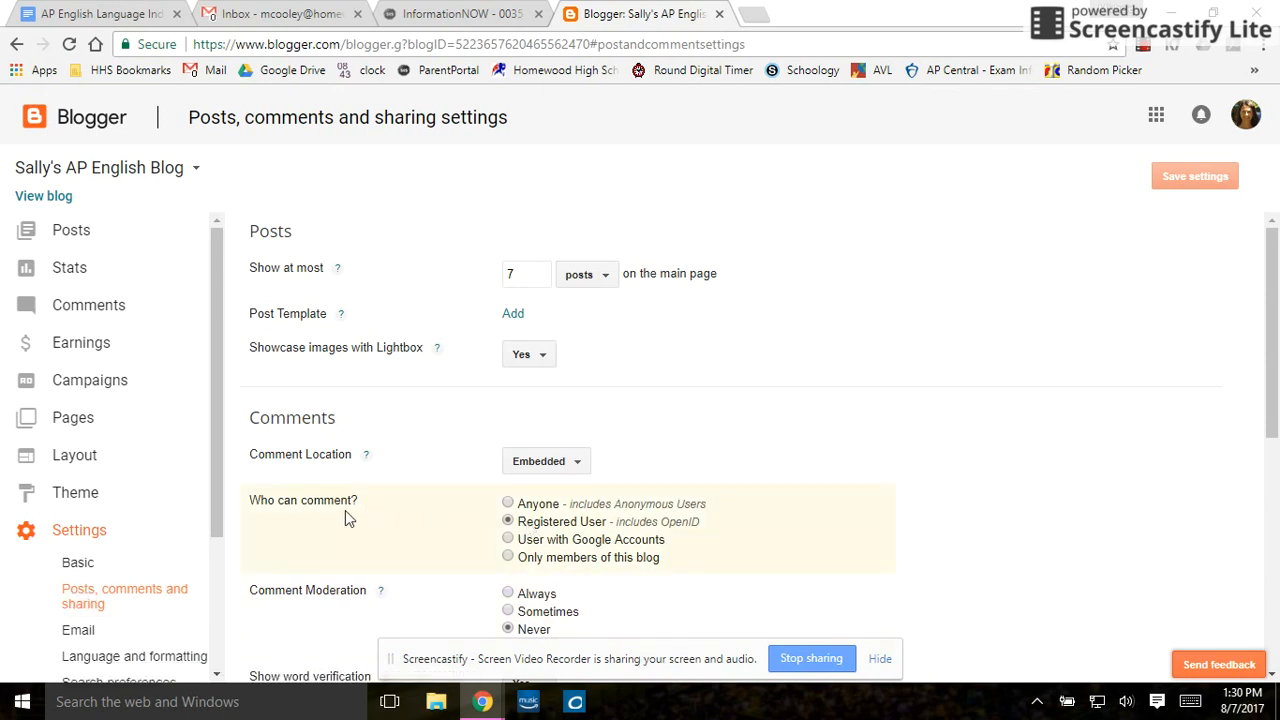
left_click_drag(1272, 298, 1272, 361)
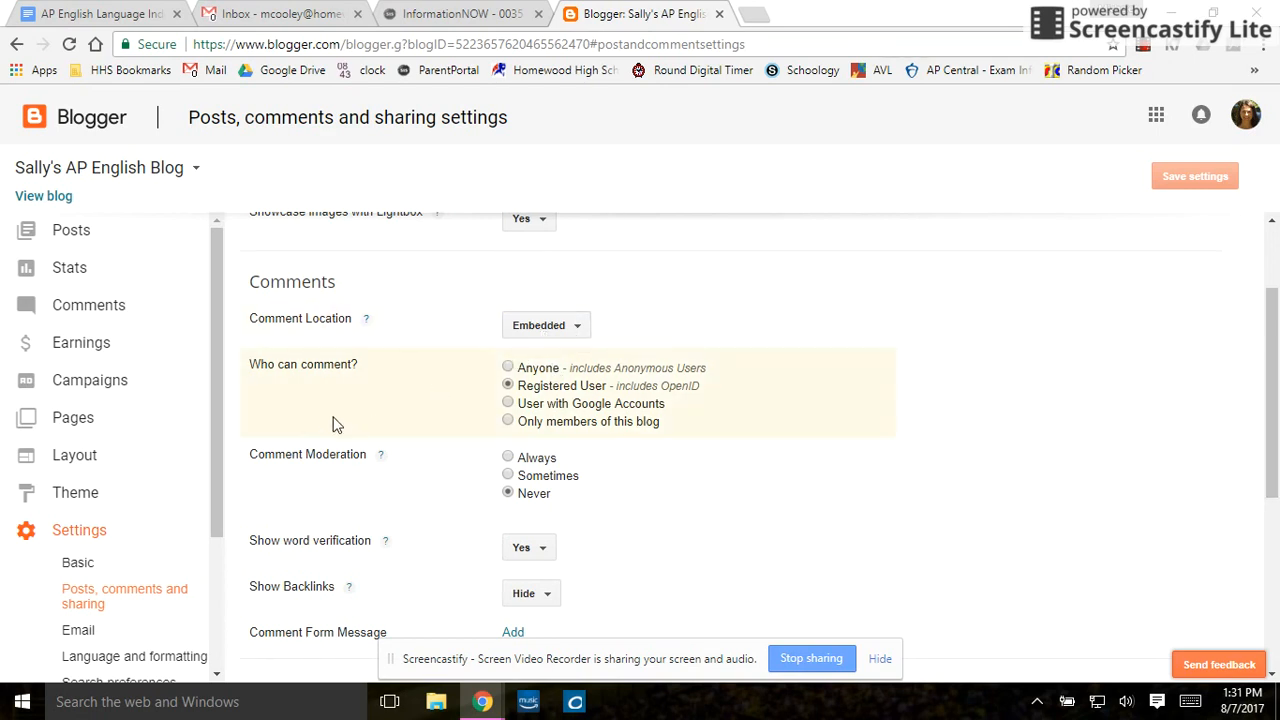
left_click(508, 403)
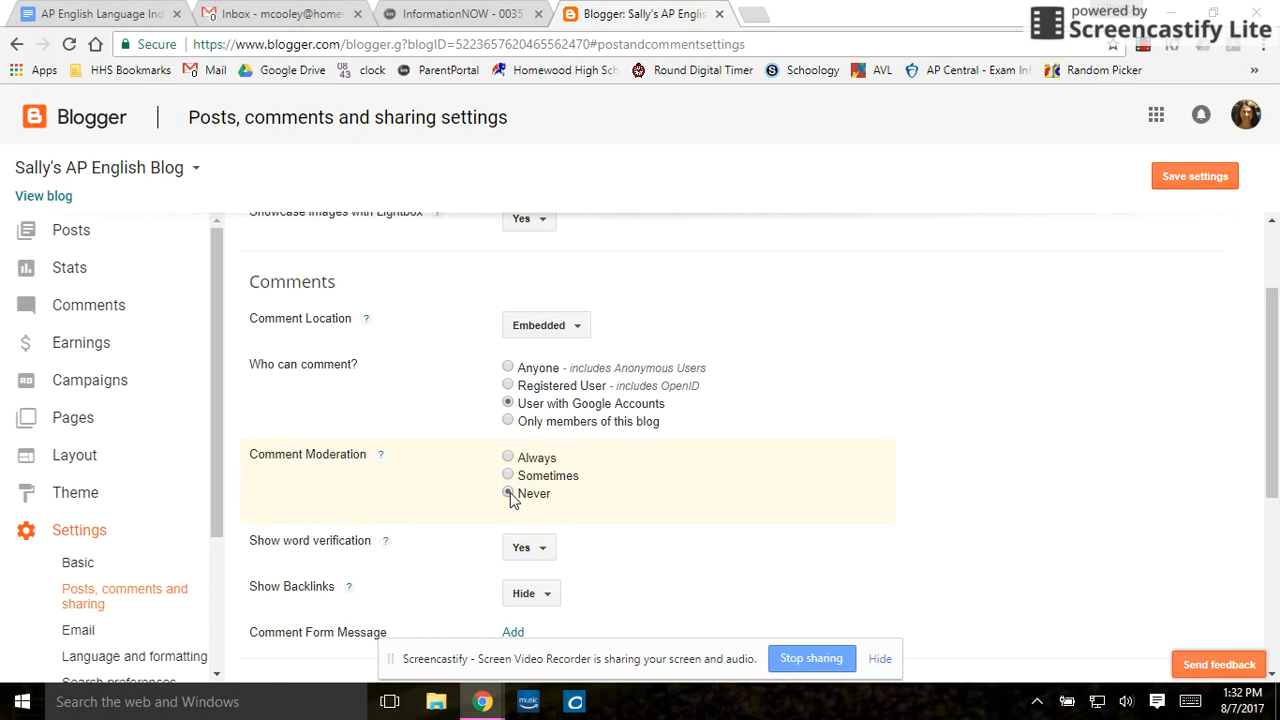
left_click(509, 494)
left_click(509, 494)
left_click_drag(1272, 398, 1274, 328)
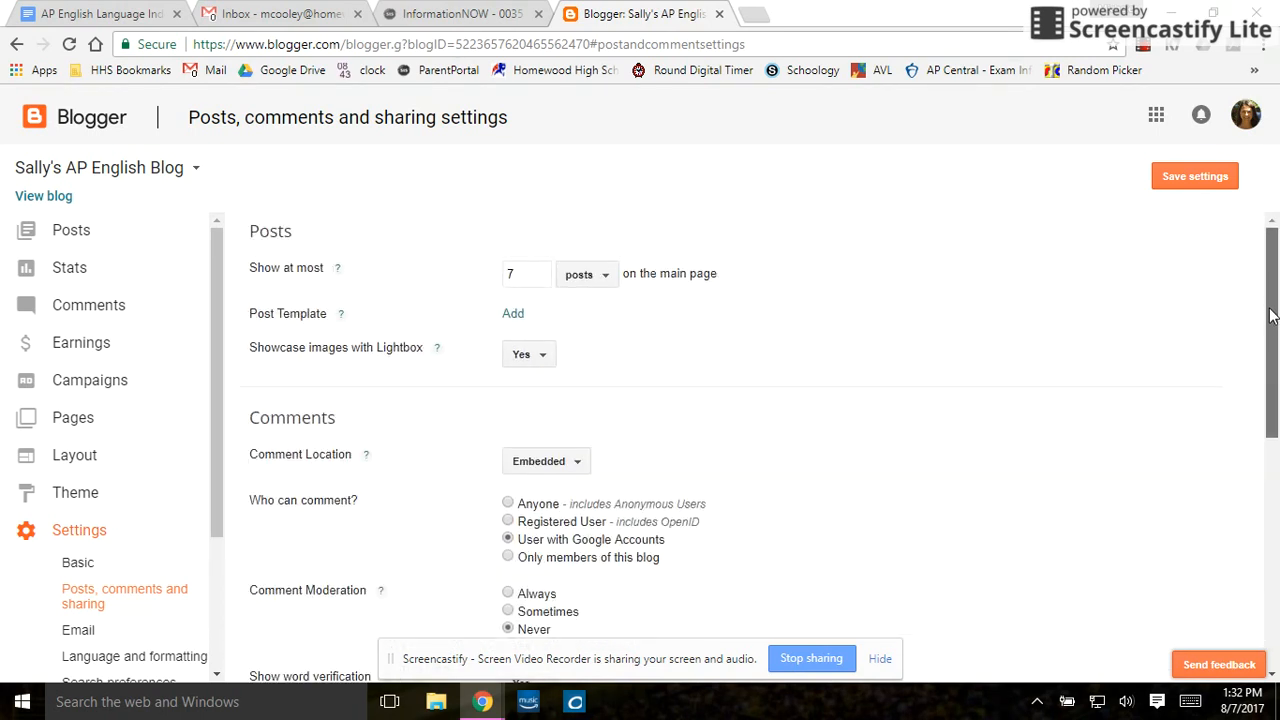
left_click(1186, 178)
- Set the blog's time zone to (GMT-06:00) Central Time in the language and formatting settings and save
left_click_drag(214, 423, 216, 549)
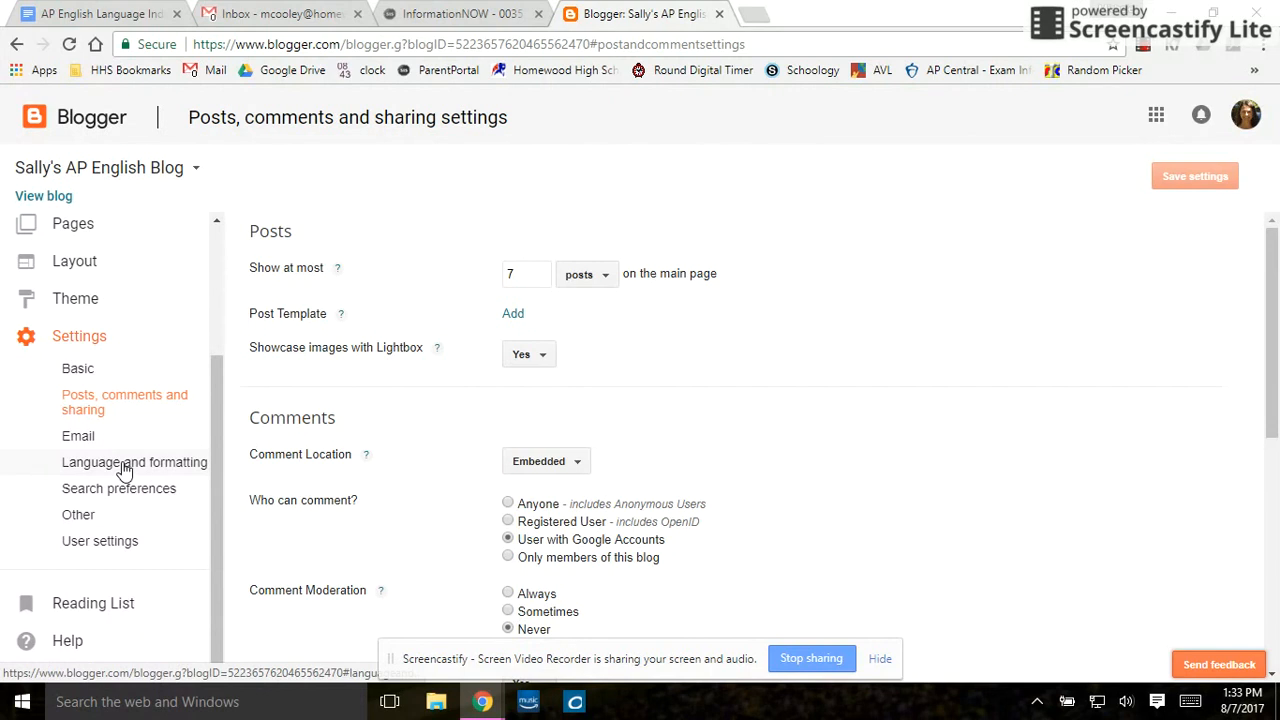
left_click(125, 470)
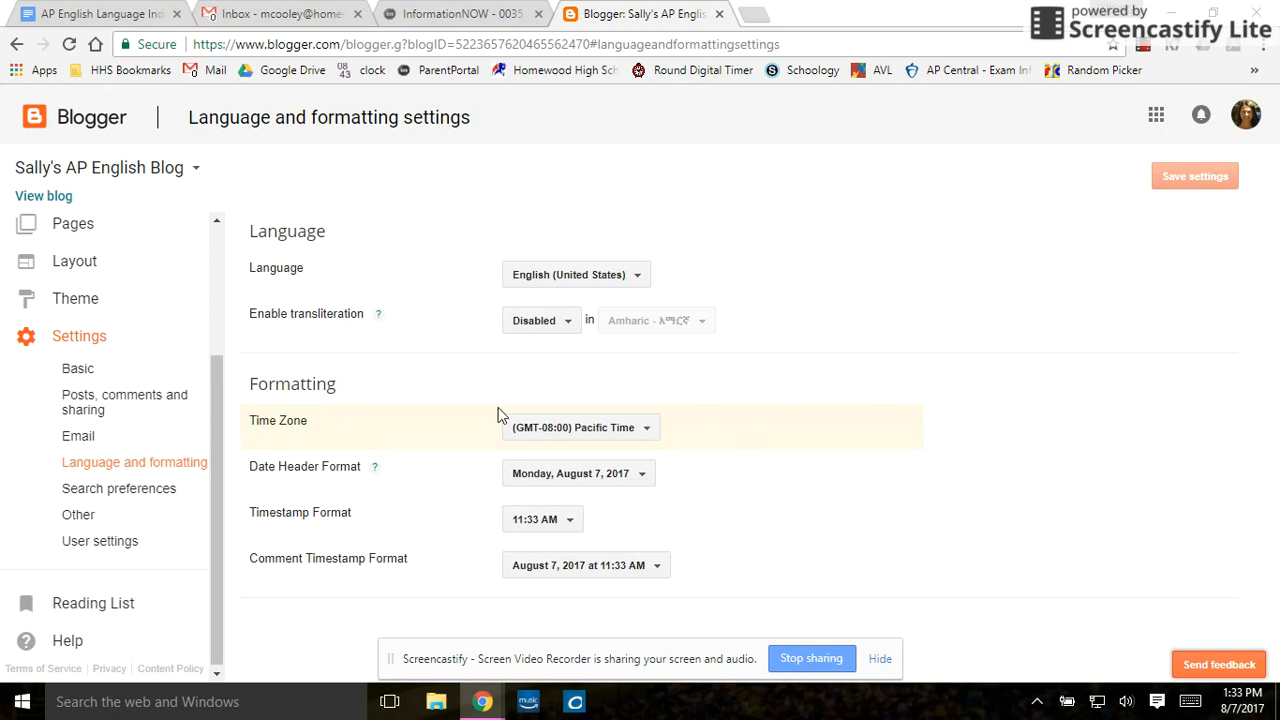
left_click(646, 432)
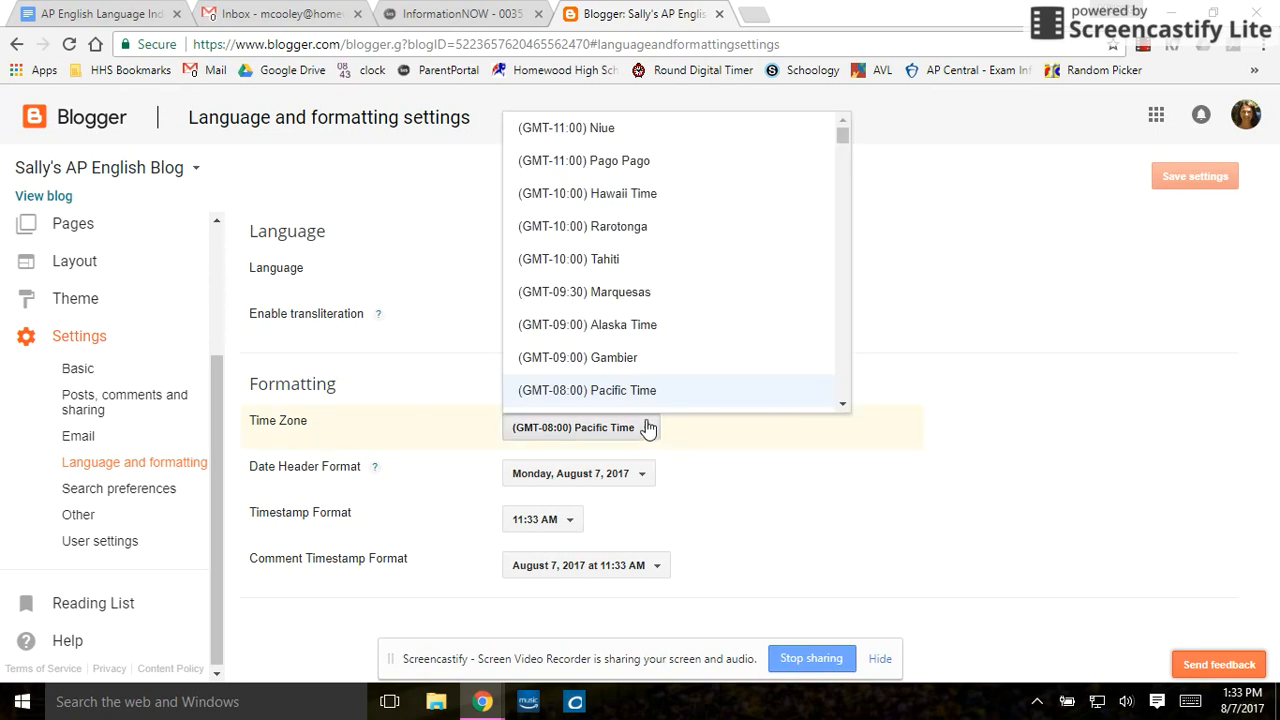
left_click_drag(845, 142, 847, 160)
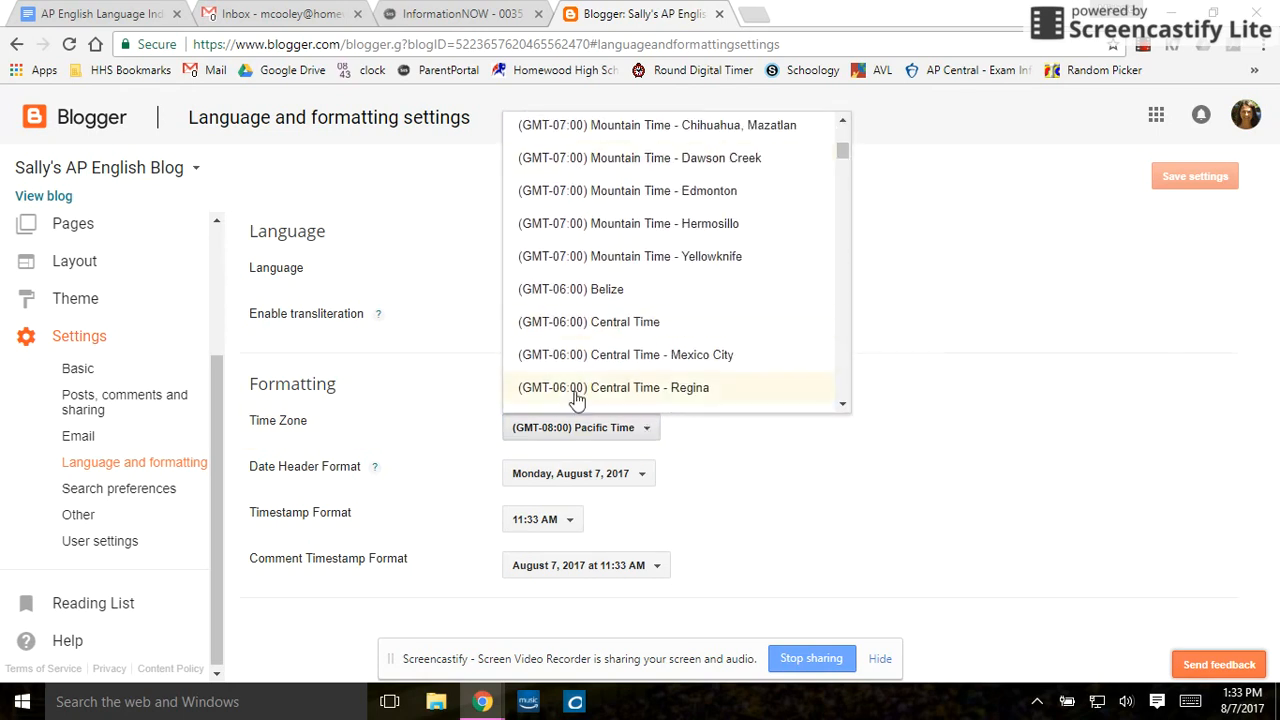
left_click(577, 324)
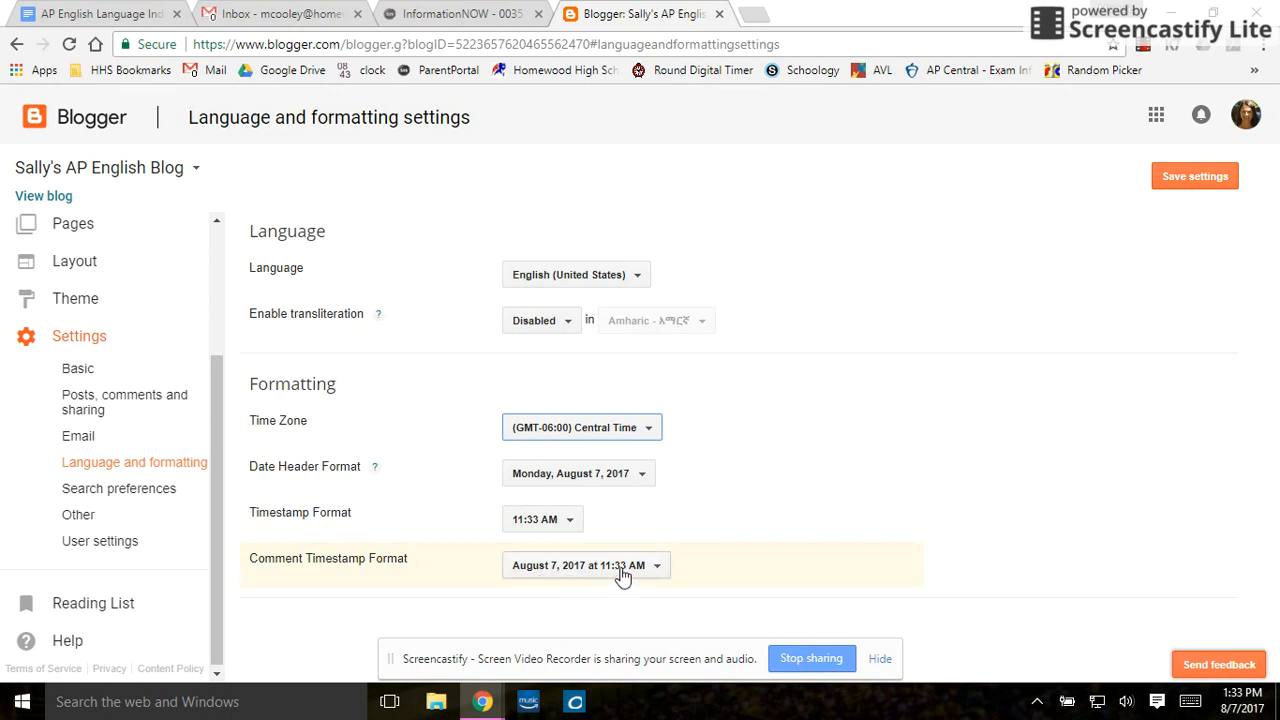
left_click(1171, 181)
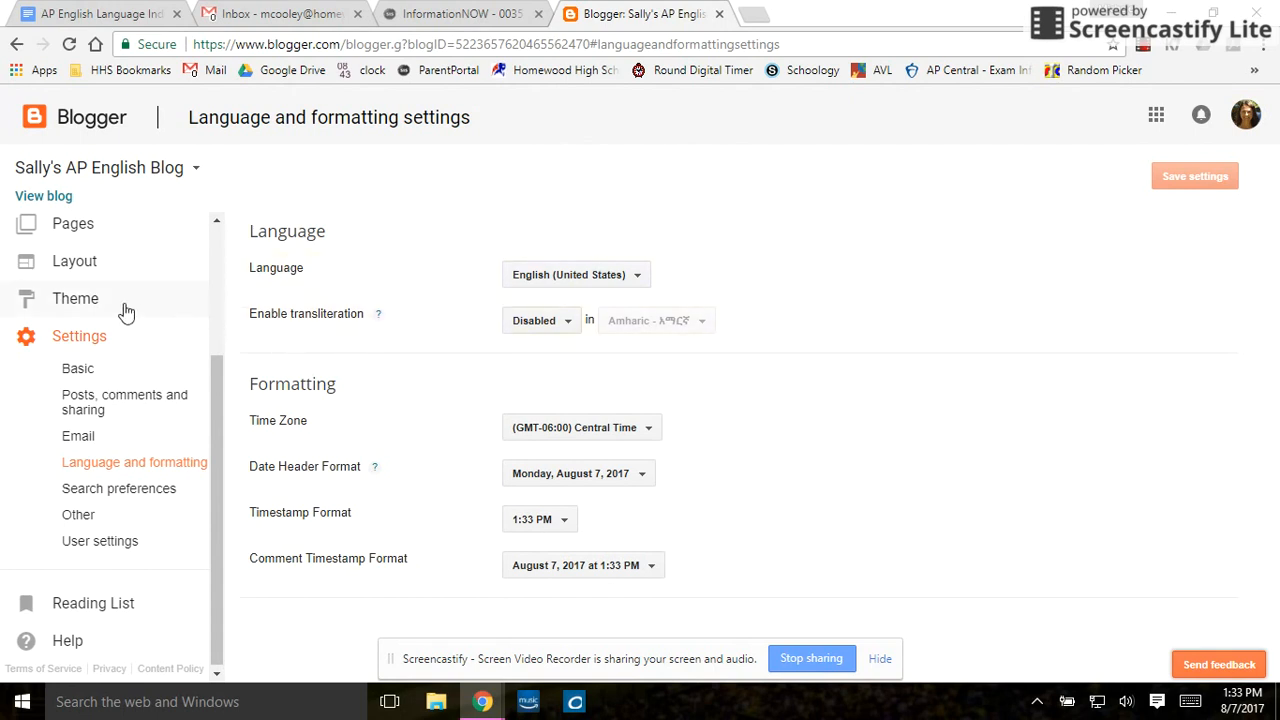
- Open the blog's theme customization and preview the Dynamic Views, Picture Window and Awesome Inc. themes
left_click(80, 312)
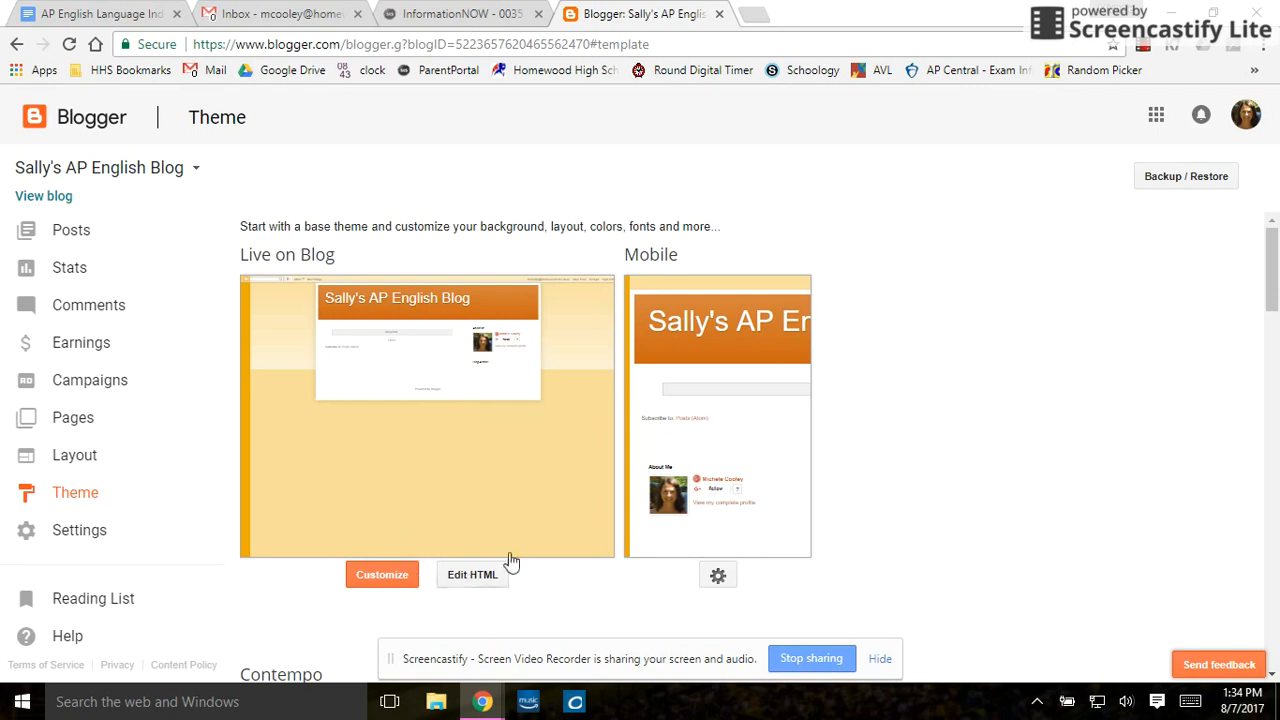
left_click(381, 578)
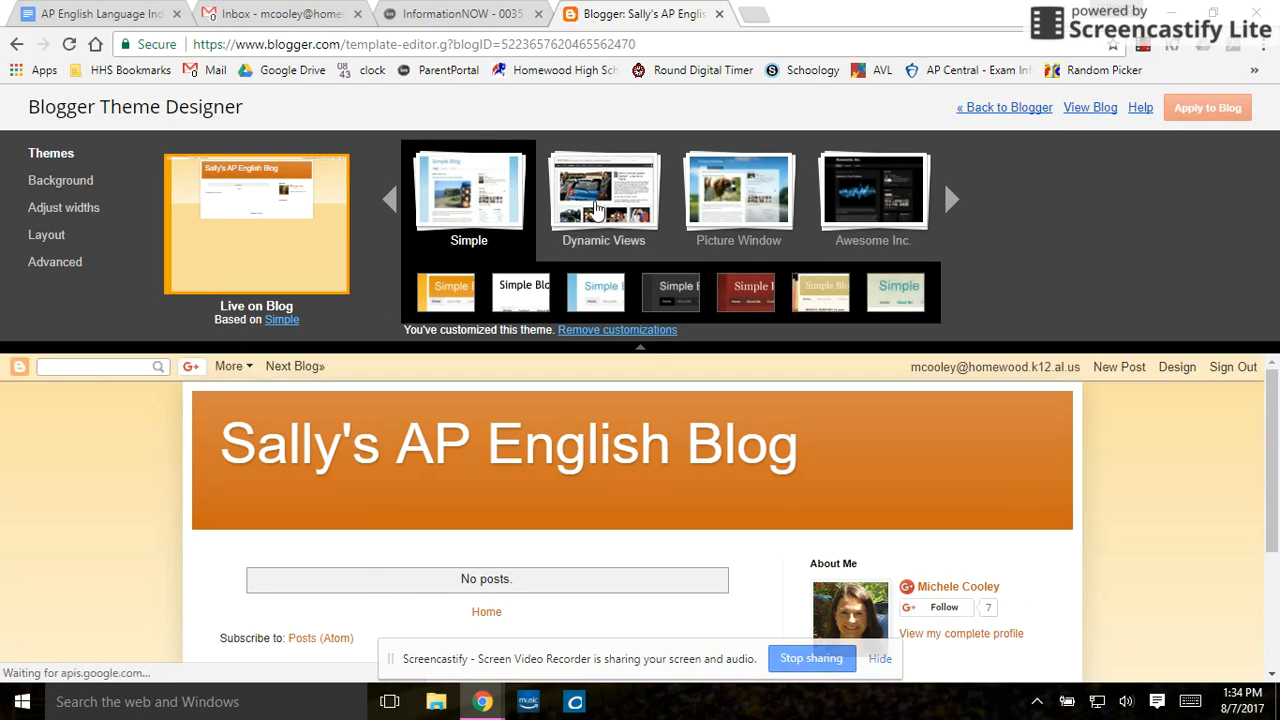
left_click(597, 208)
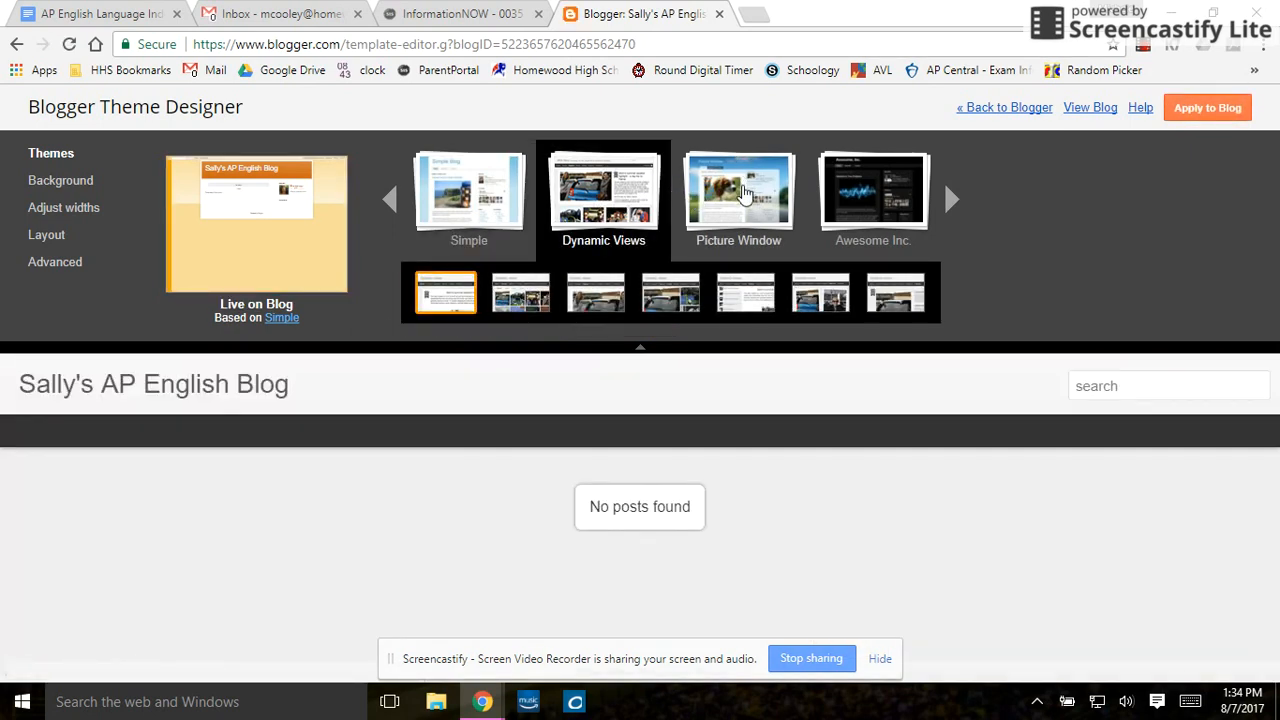
left_click(744, 193)
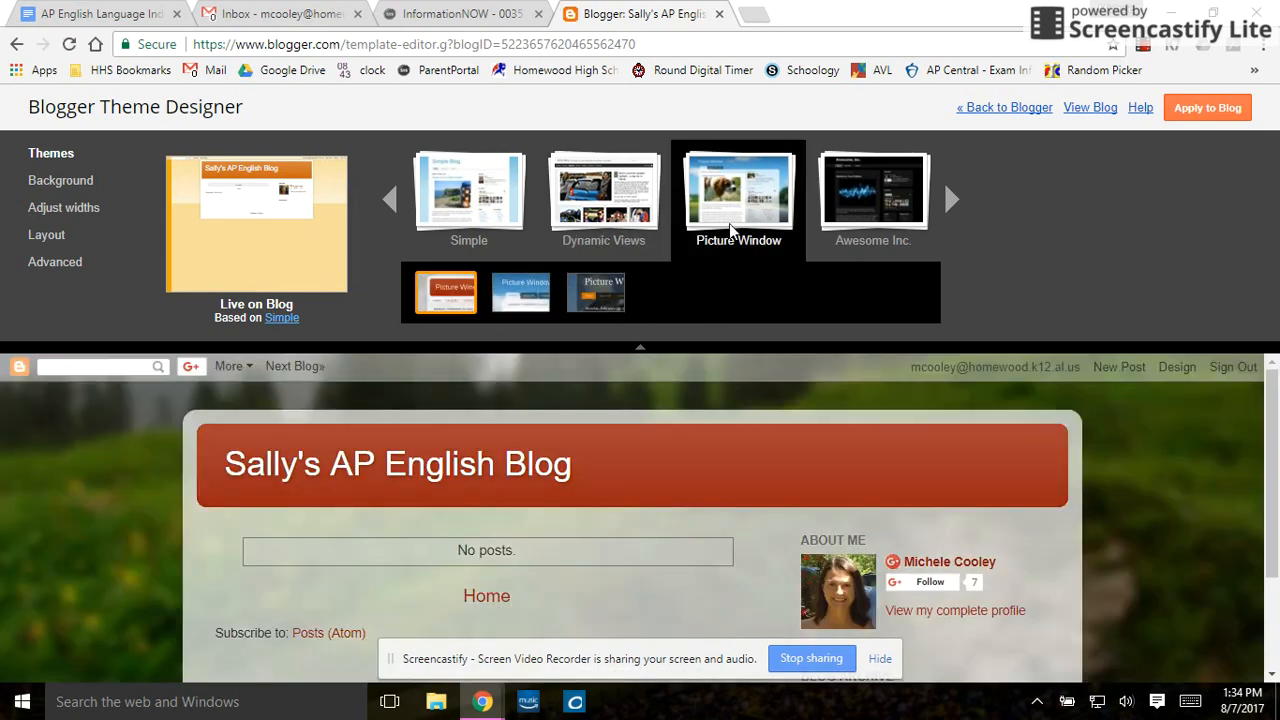
left_click(853, 204)
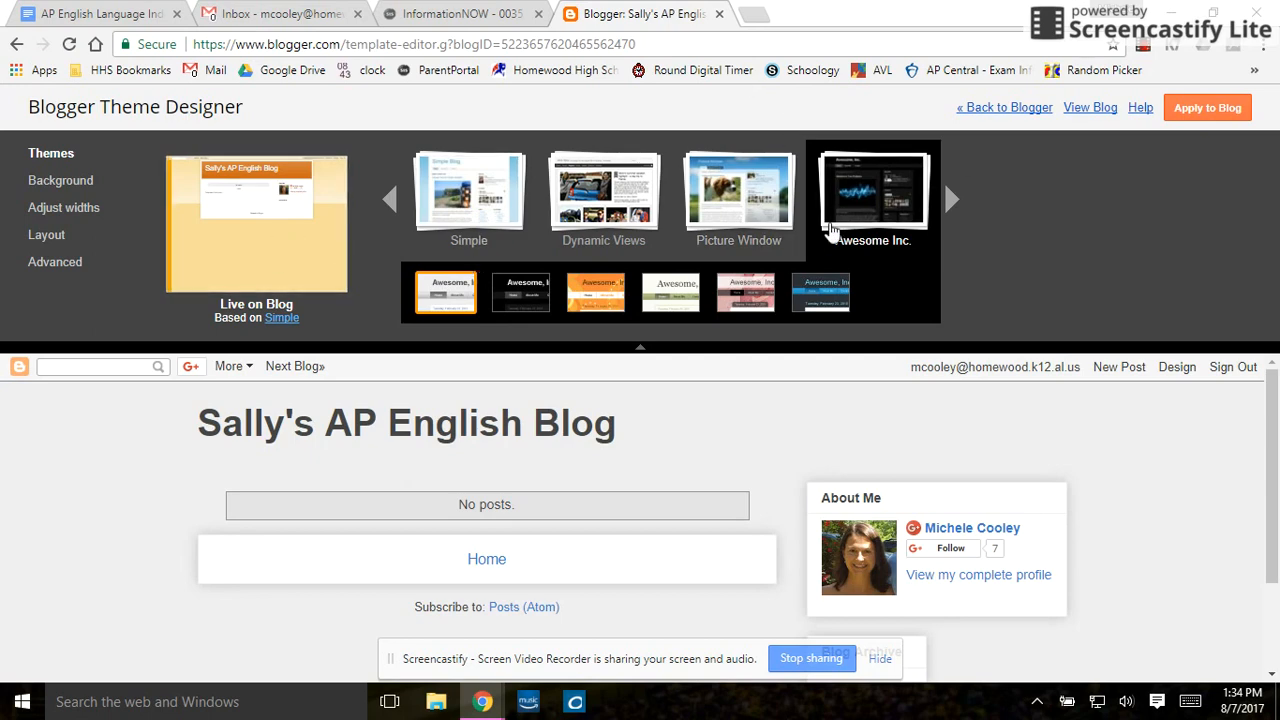
- Leave the theme designer and return to the blog's dashboard without applying the previewed Awesome Inc. theme
left_click(1010, 110)
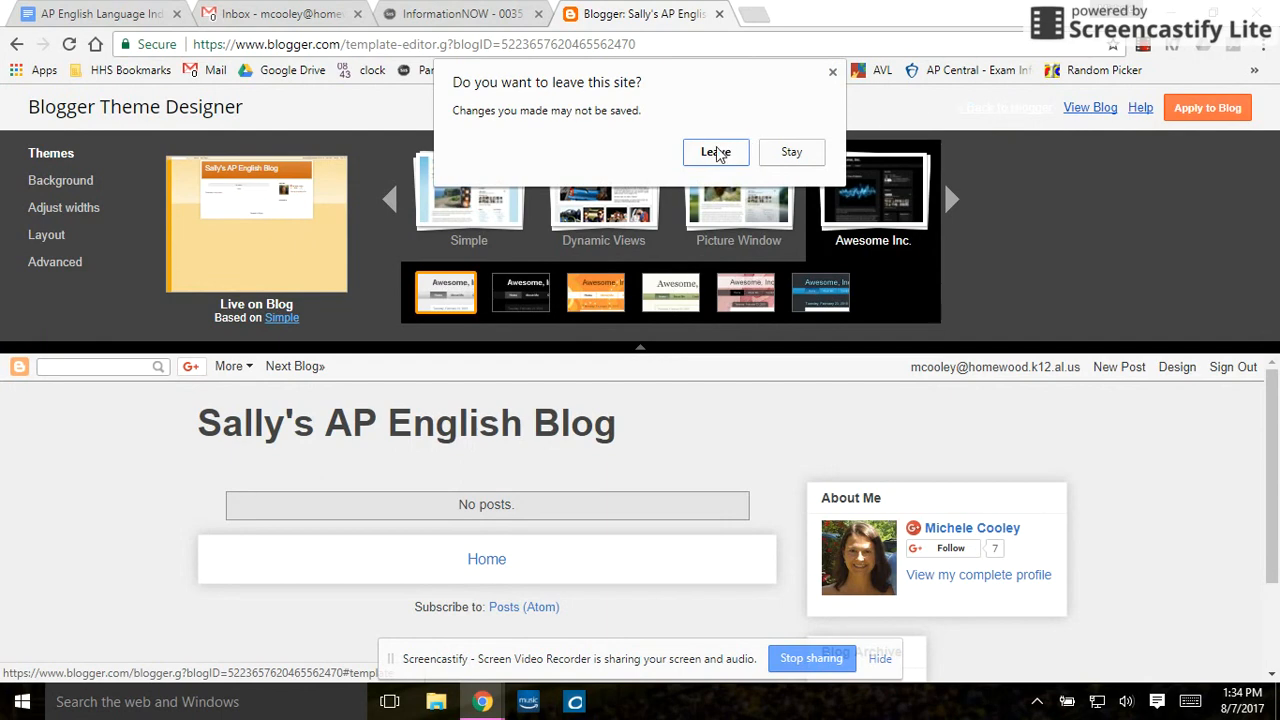
left_click(792, 156)
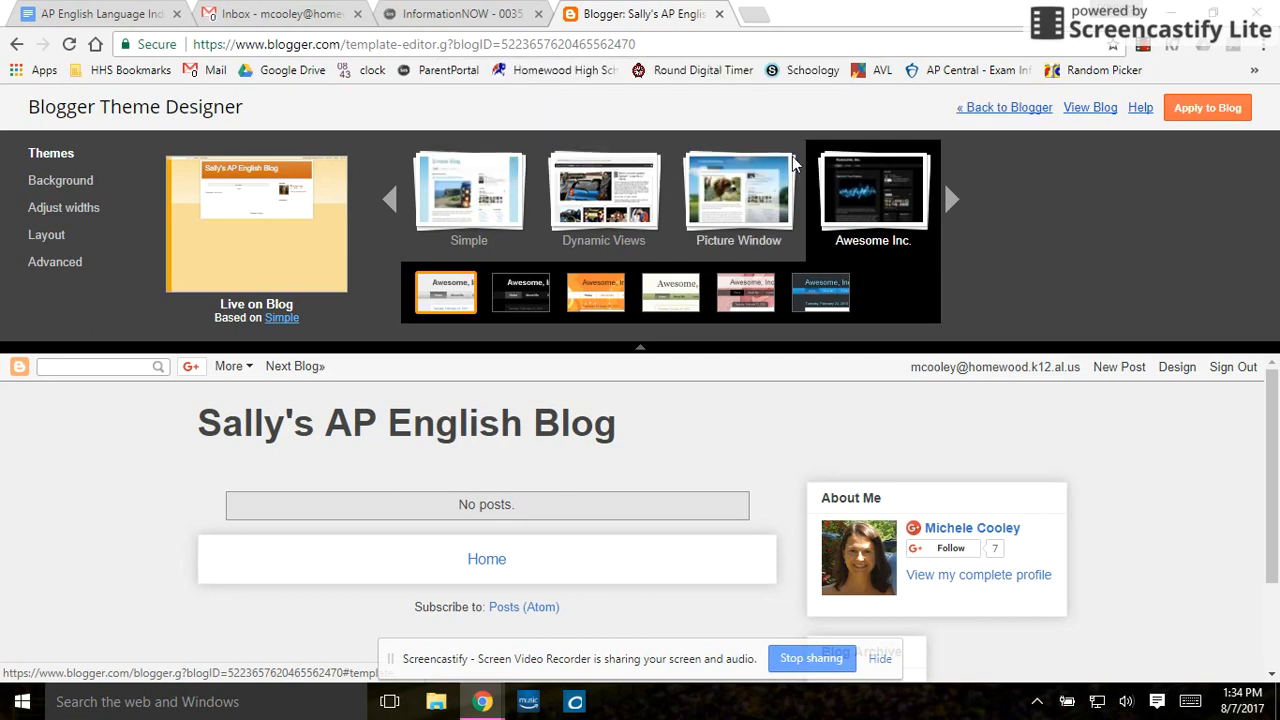
left_click(1002, 110)
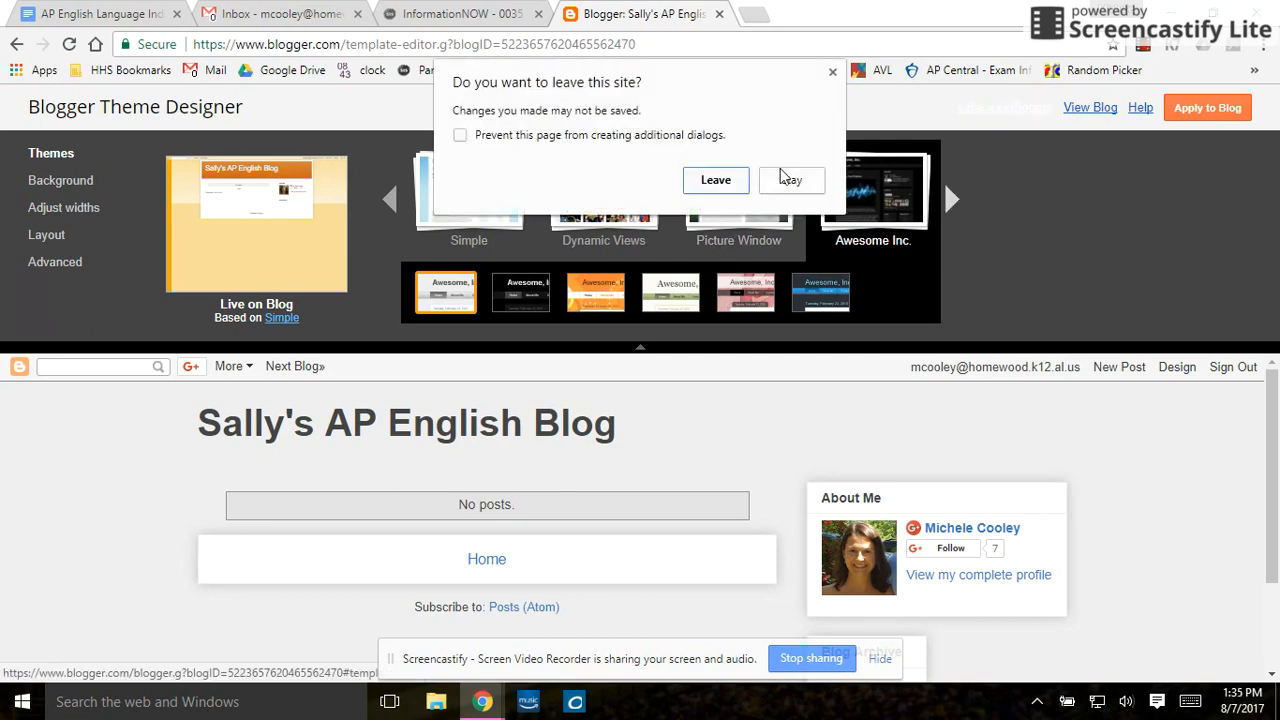
left_click(742, 184)
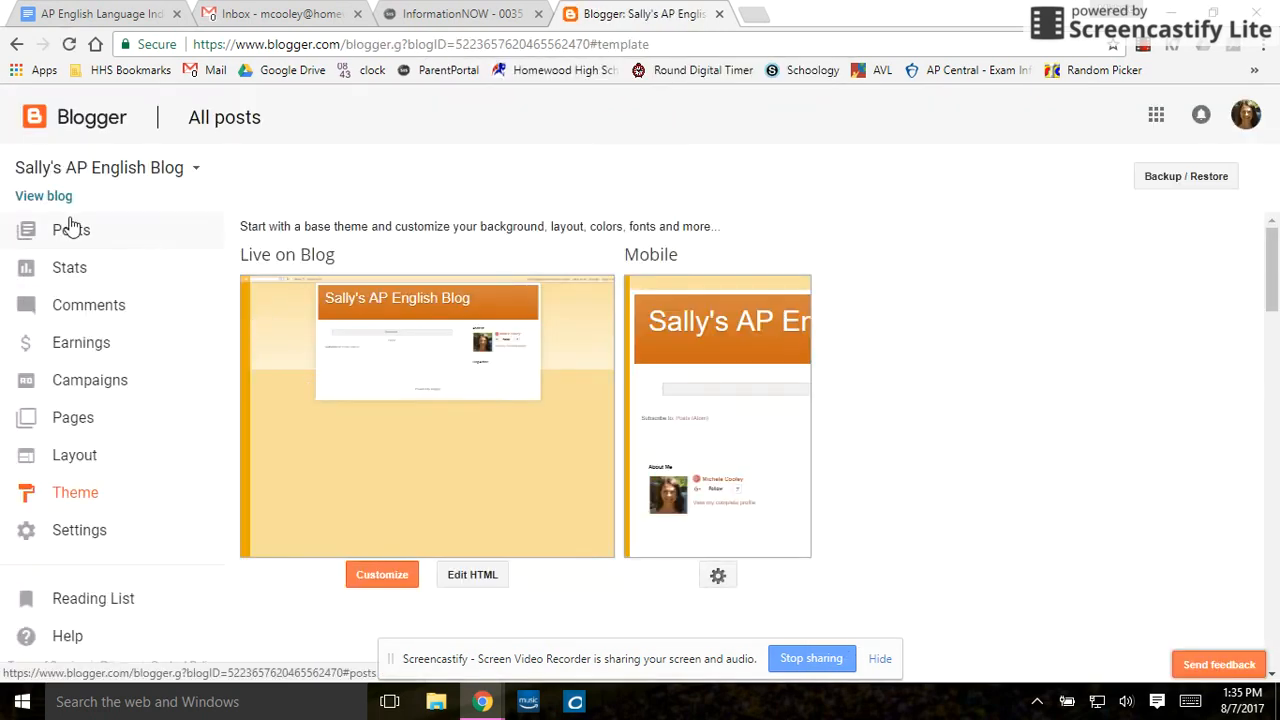
- Create a new untitled post, fill its body with two lines of random placeholder letters, and save it as a draft
left_click(72, 233)
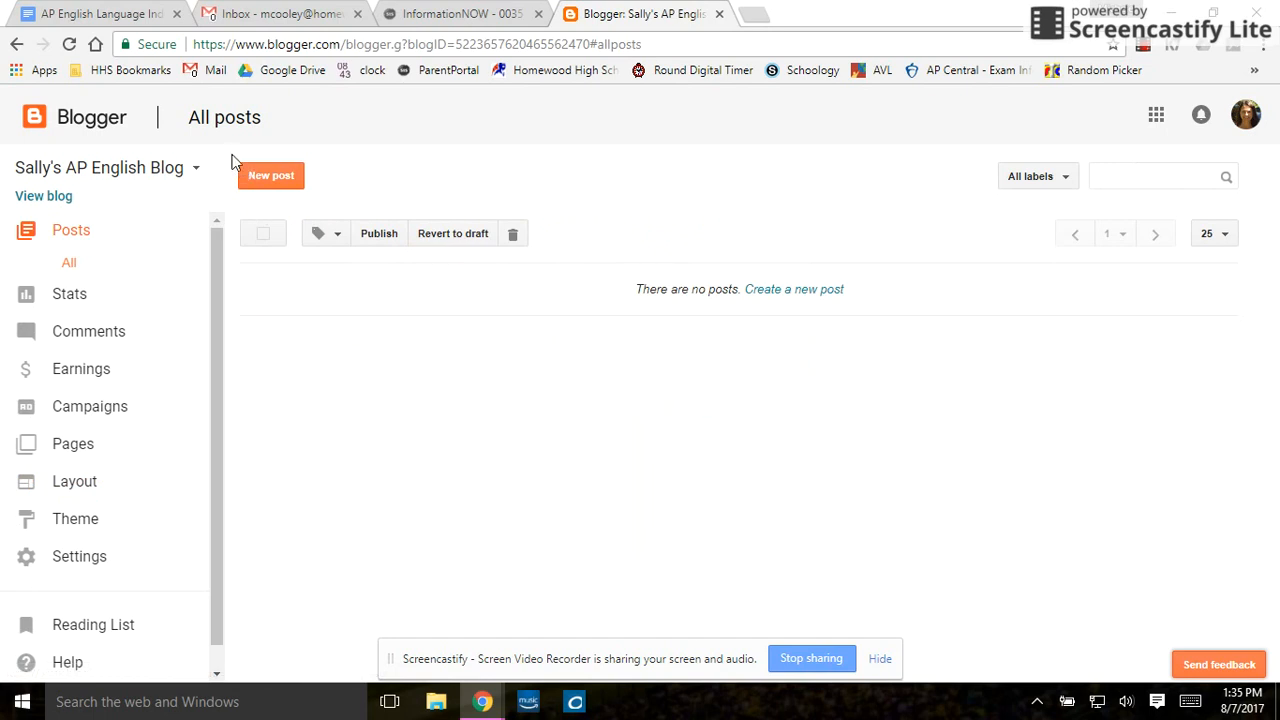
left_click(290, 185)
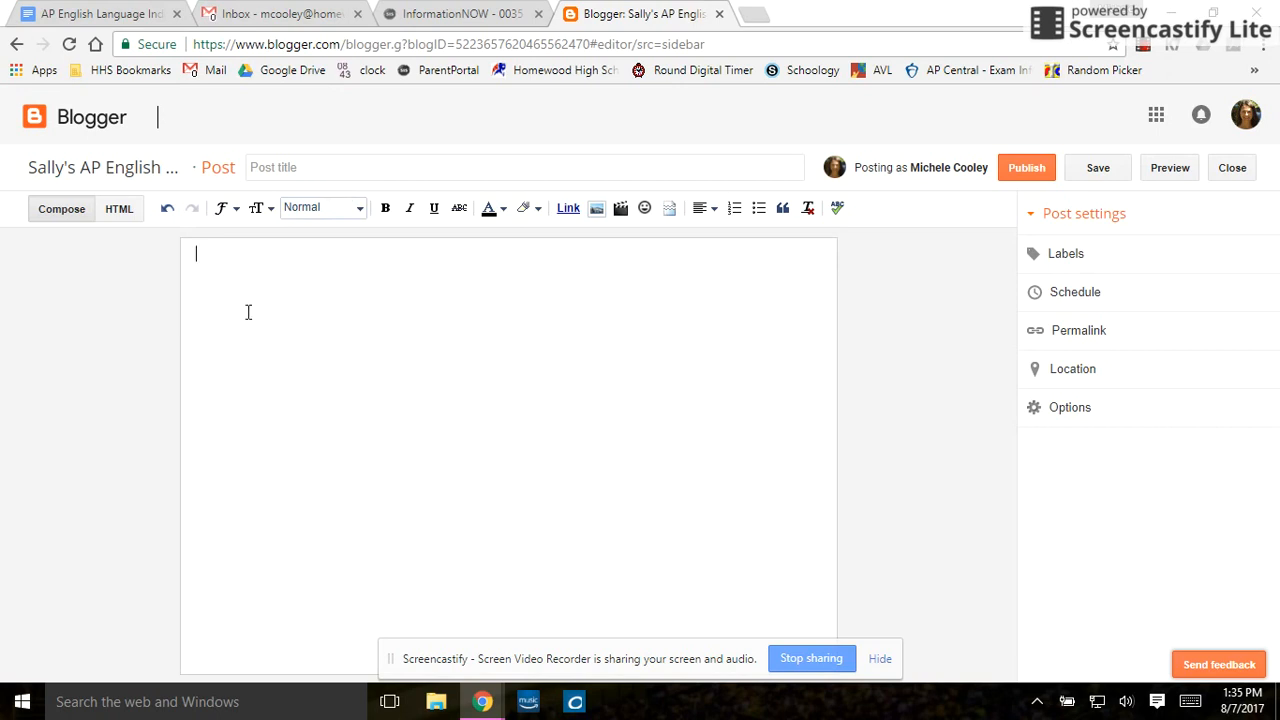
type("klasdgasdkvklsvlzMv")
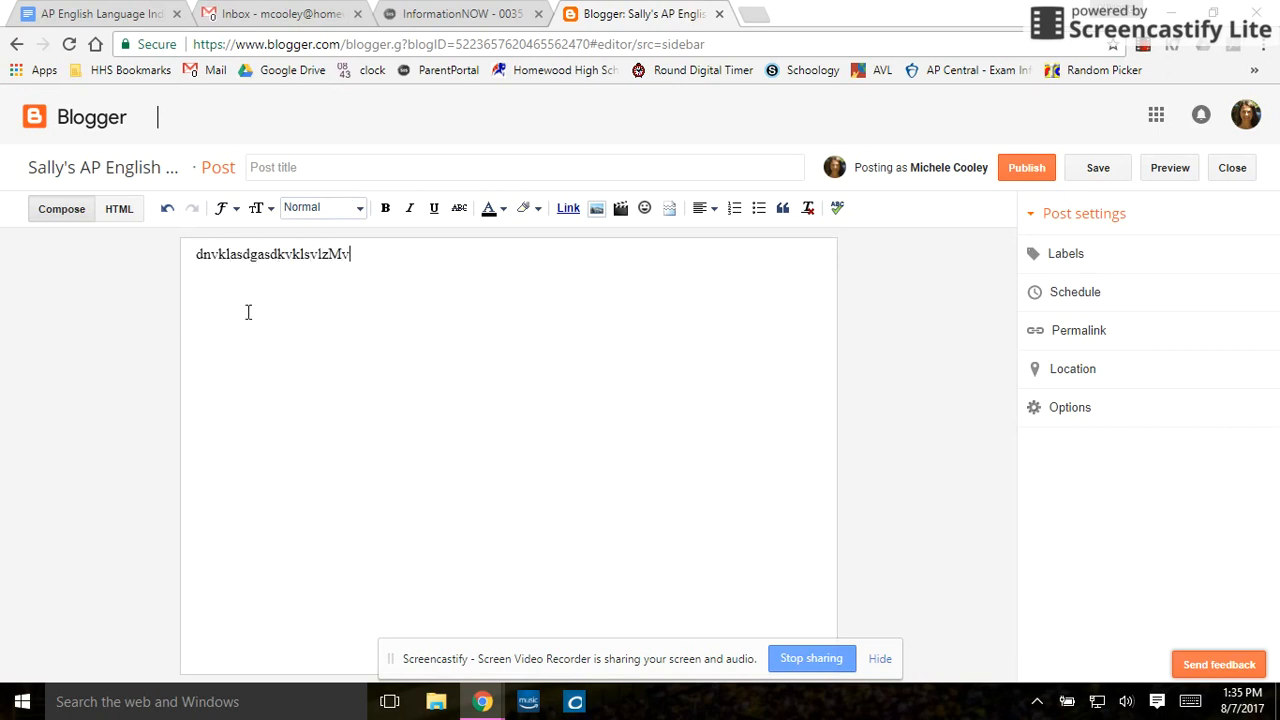
type("lDvsdjvkMvmxv,.mXV<>msd:L:< lk")
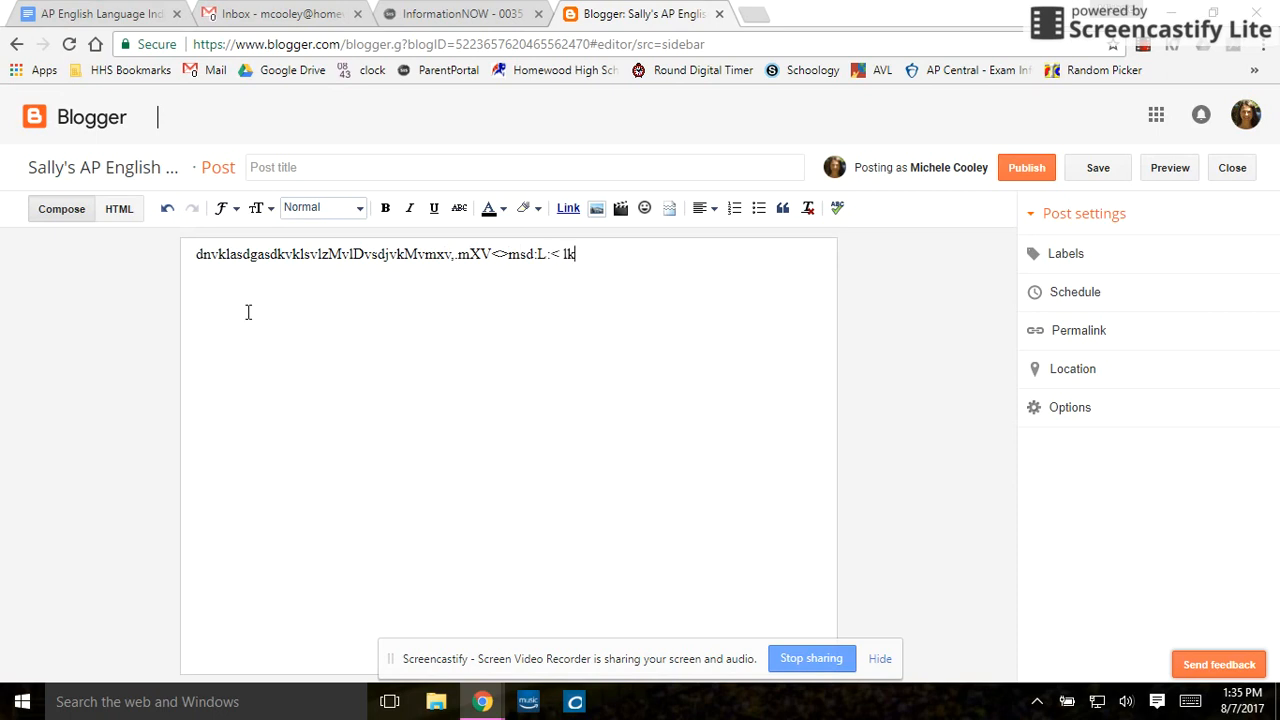
type("zxnjvVPDMV:LMV;kJV;lMV:LJDvpomV")
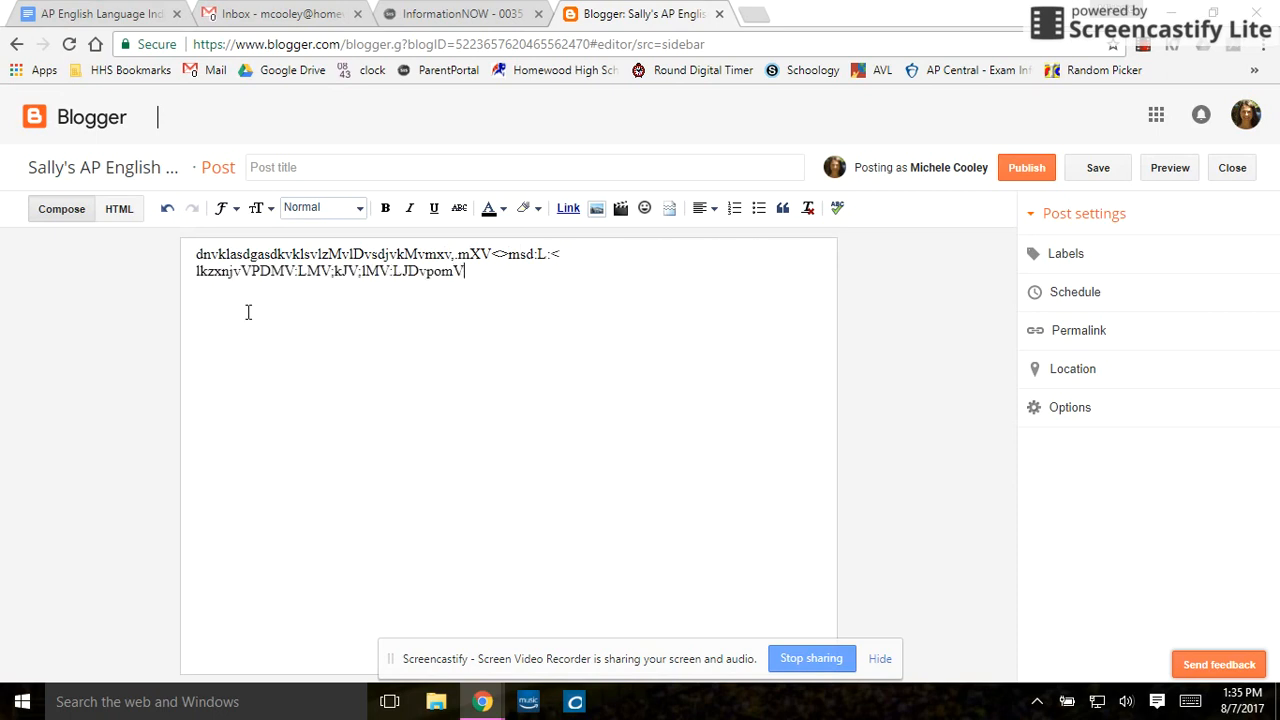
type("L")
left_click(1097, 170)
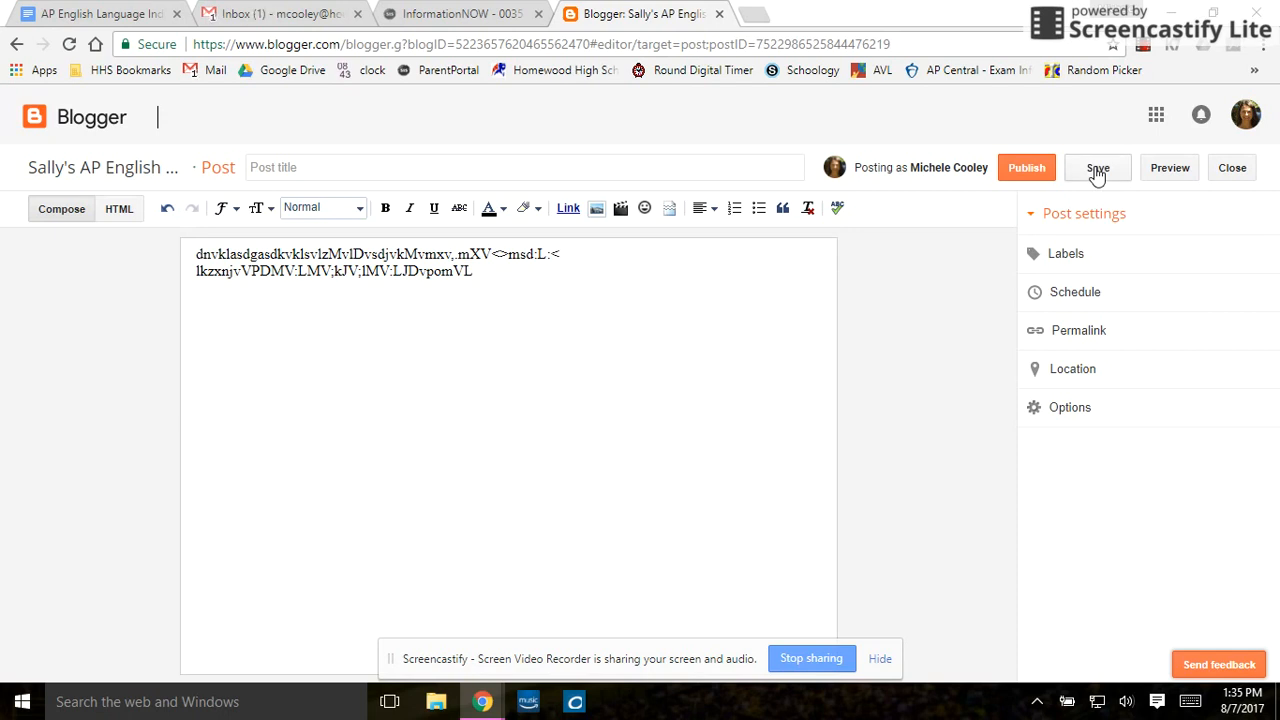
- Preview how the draft post looks on the blog, and close the preview and the post editor
left_click(1170, 168)
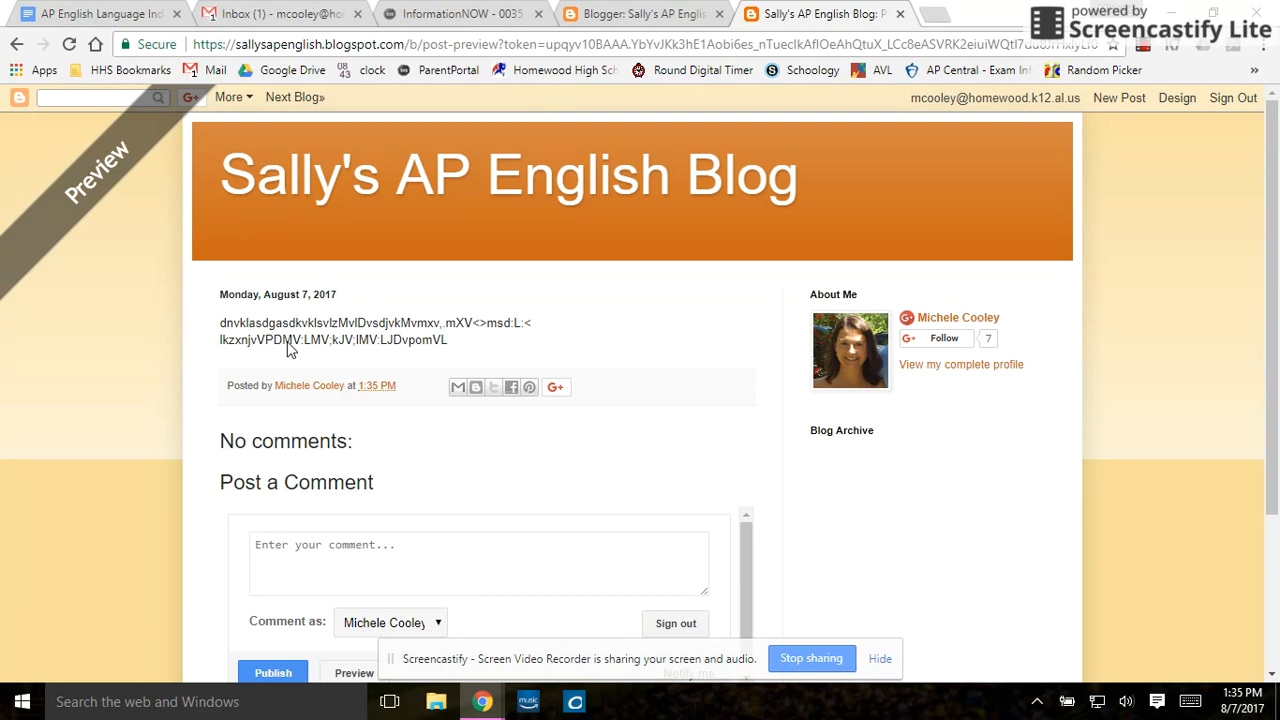
left_click(900, 15)
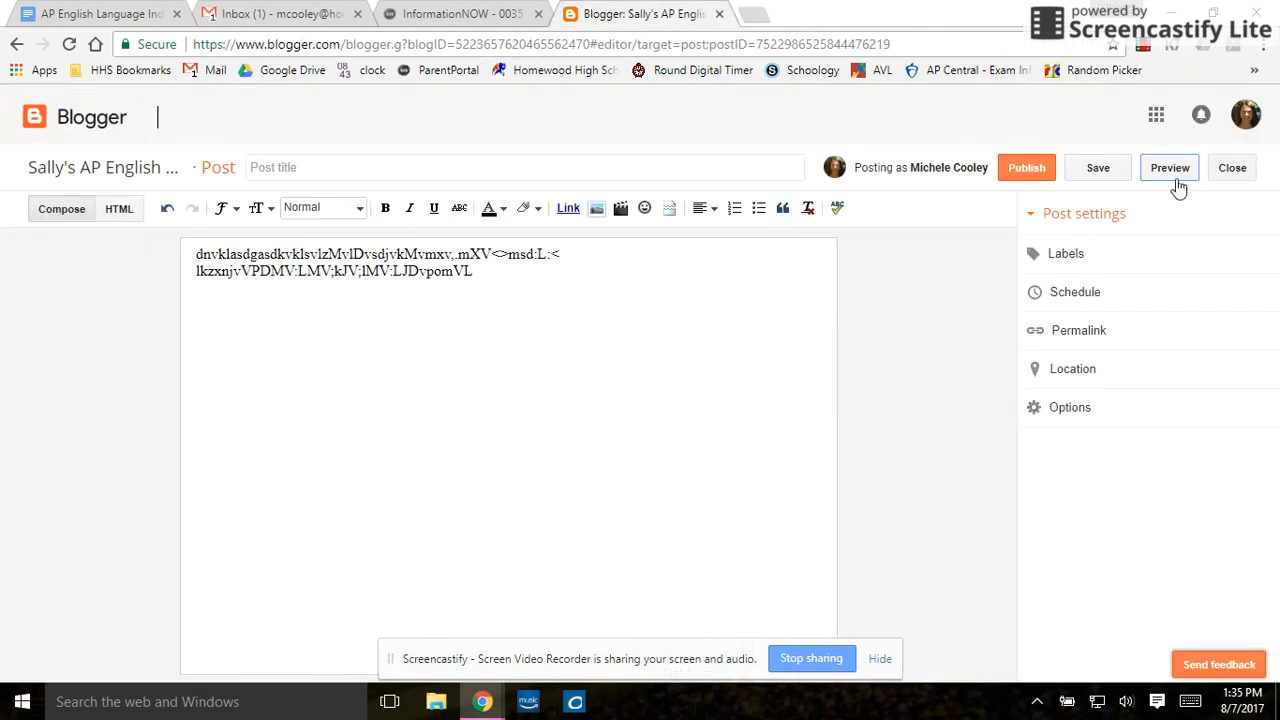
left_click(1232, 168)
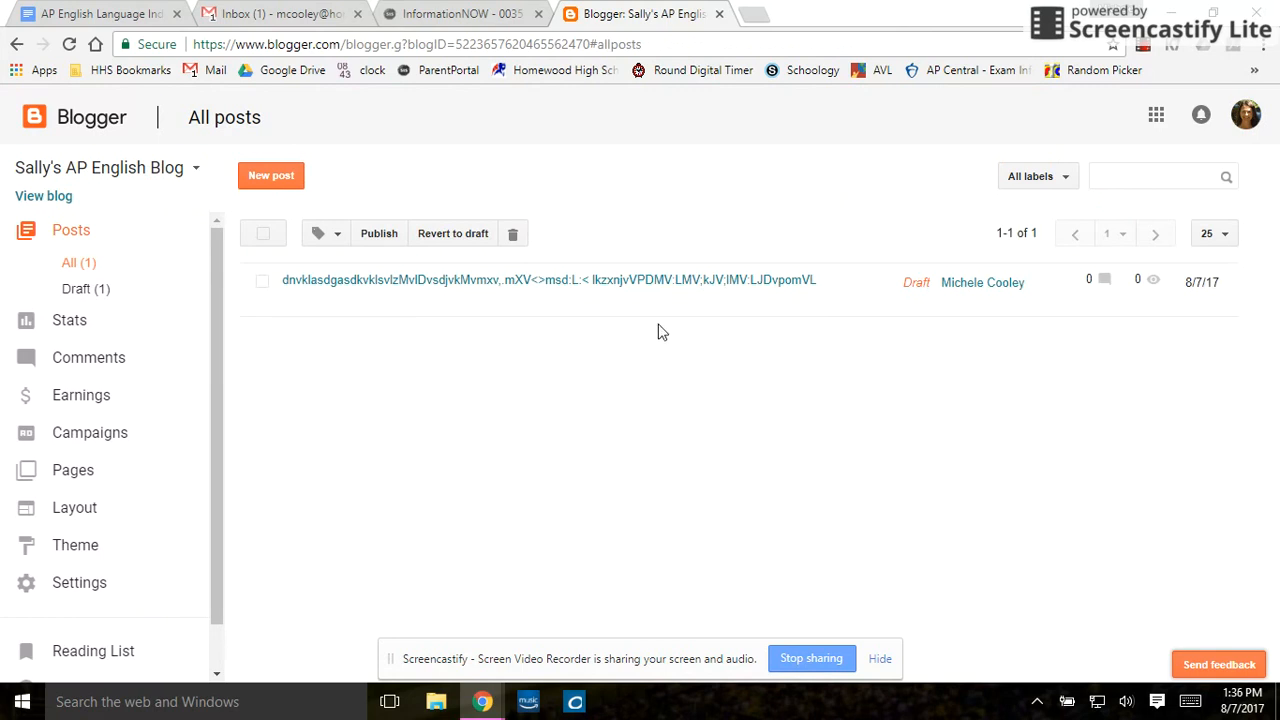